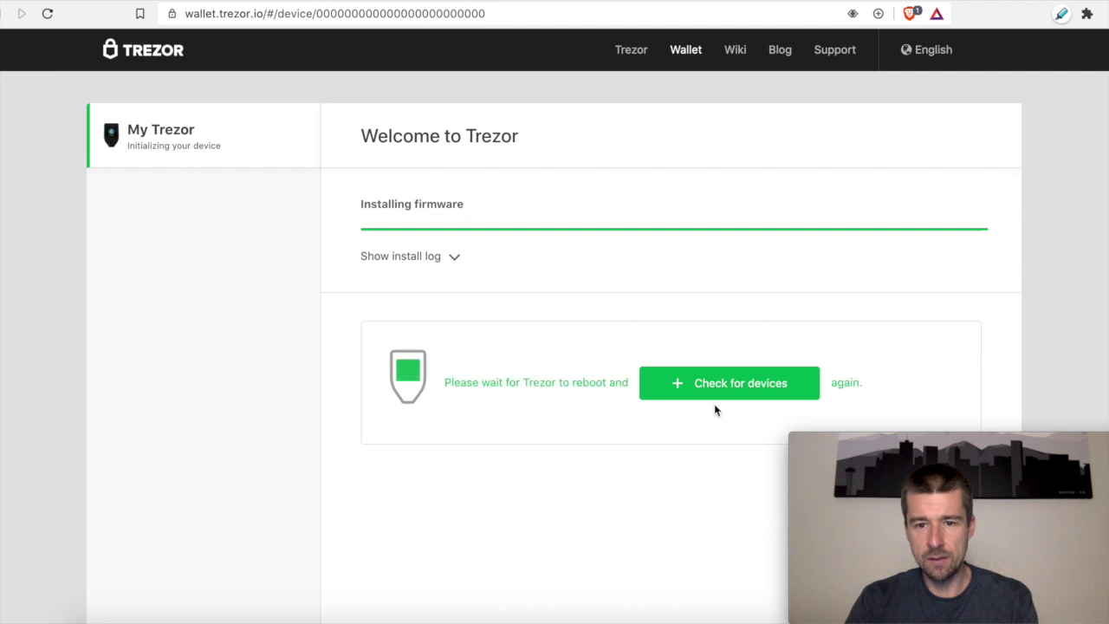
Connect the rebooted TREZOR device to the wallet site and create a new wallet with Single Backup
{"action": "left_click", "coordinate": [721, 390]}
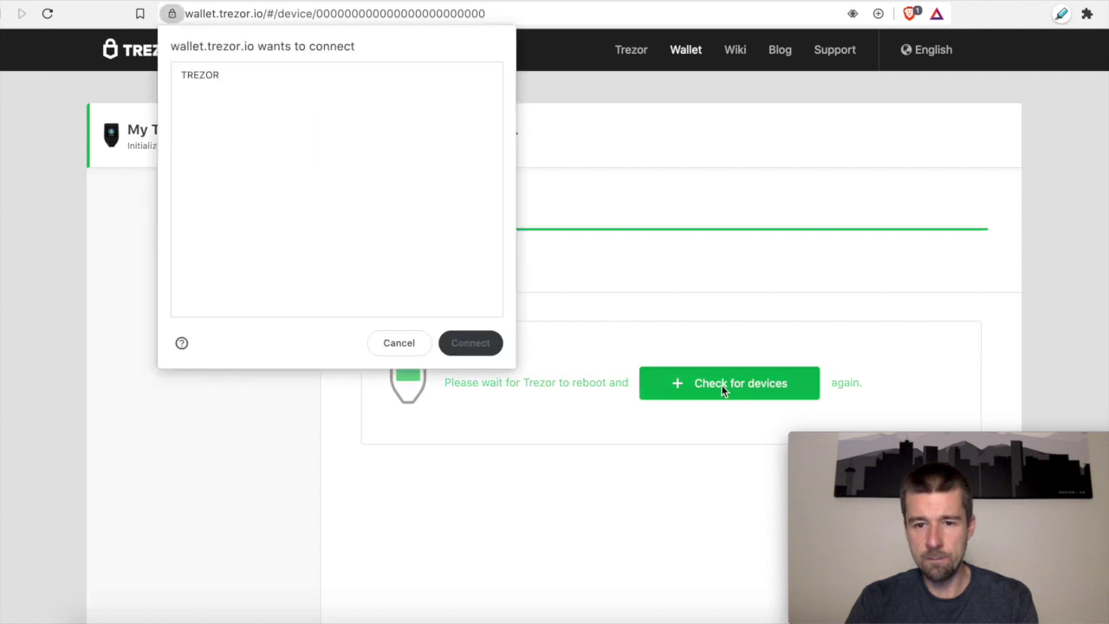
{"action": "left_click", "coordinate": [208, 75]}
{"action": "left_click", "coordinate": [470, 345]}
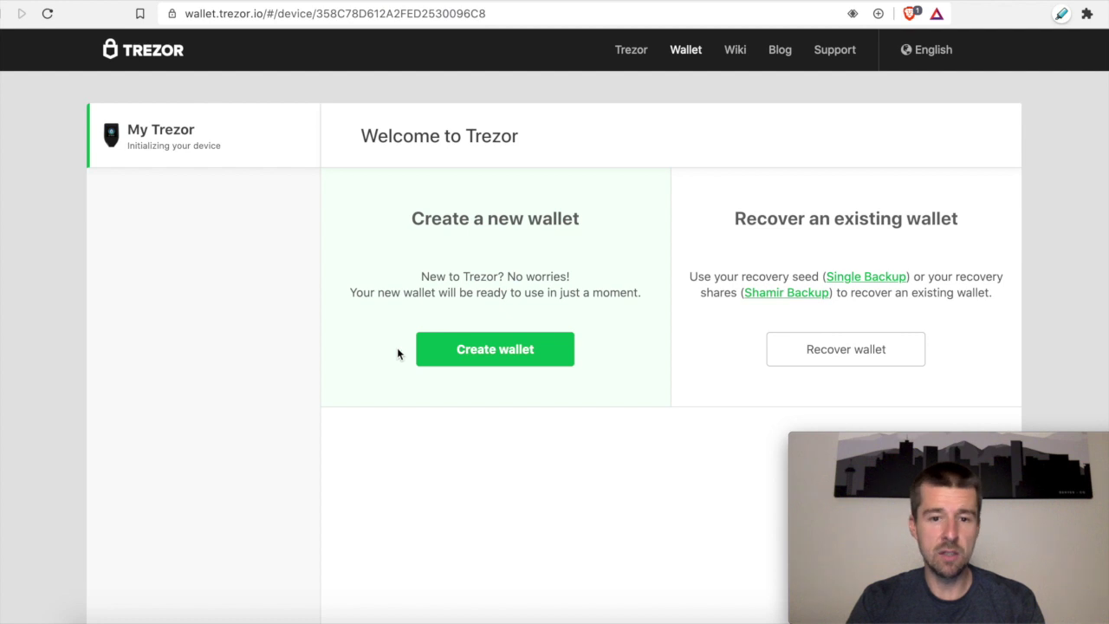
{"action": "left_click", "coordinate": [483, 359]}
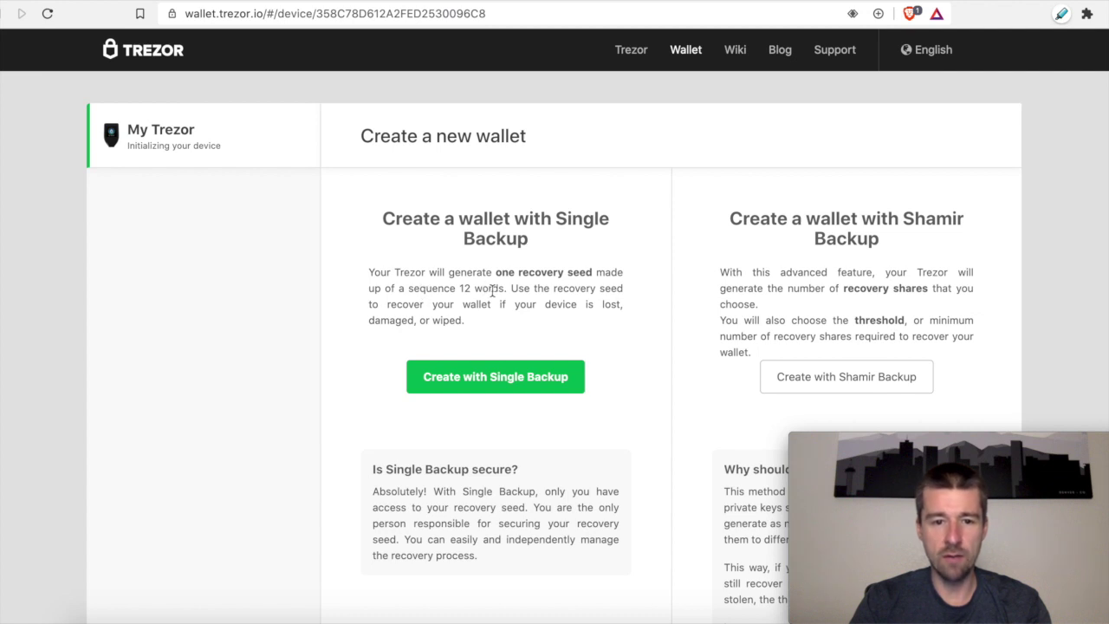
{"action": "left_click", "coordinate": [504, 380]}
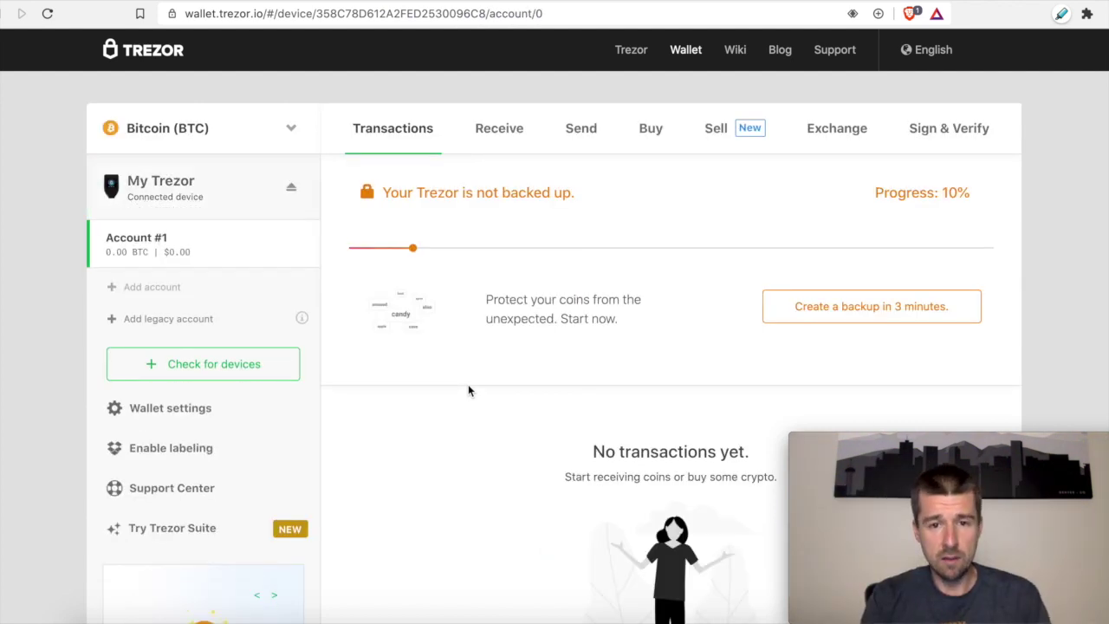
Create the recovery seed backup after agreeing to the security notice, and complete the PIN lock setup
{"action": "left_click", "coordinate": [830, 314]}
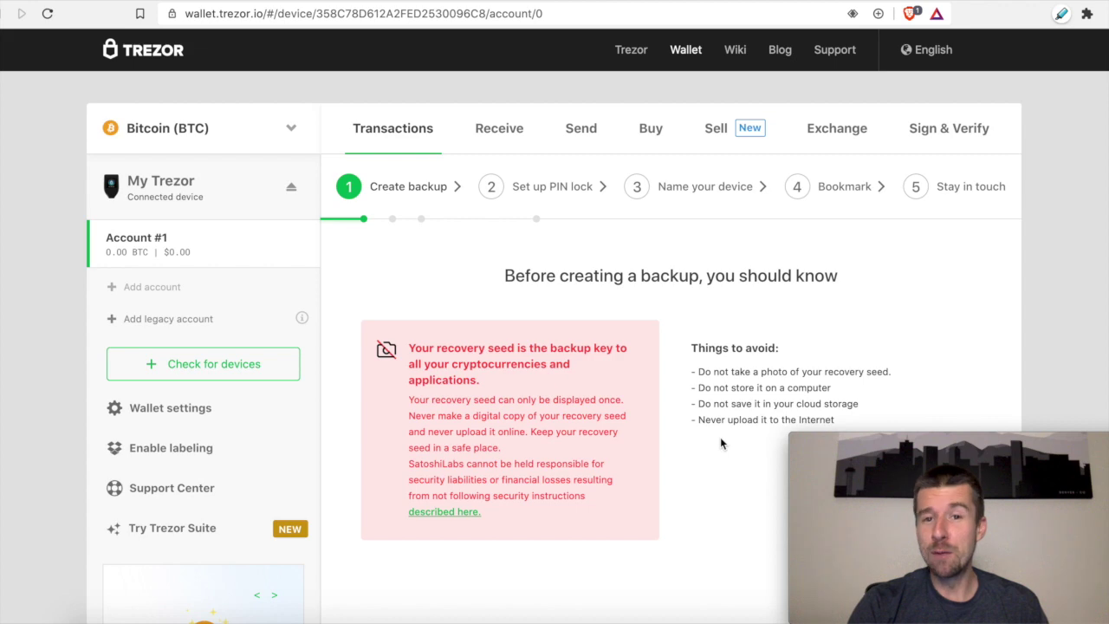
{"action": "scroll", "coordinate": [720, 442], "scroll_direction": "down", "scroll_amount": 3}
{"action": "left_click", "coordinate": [724, 400]}
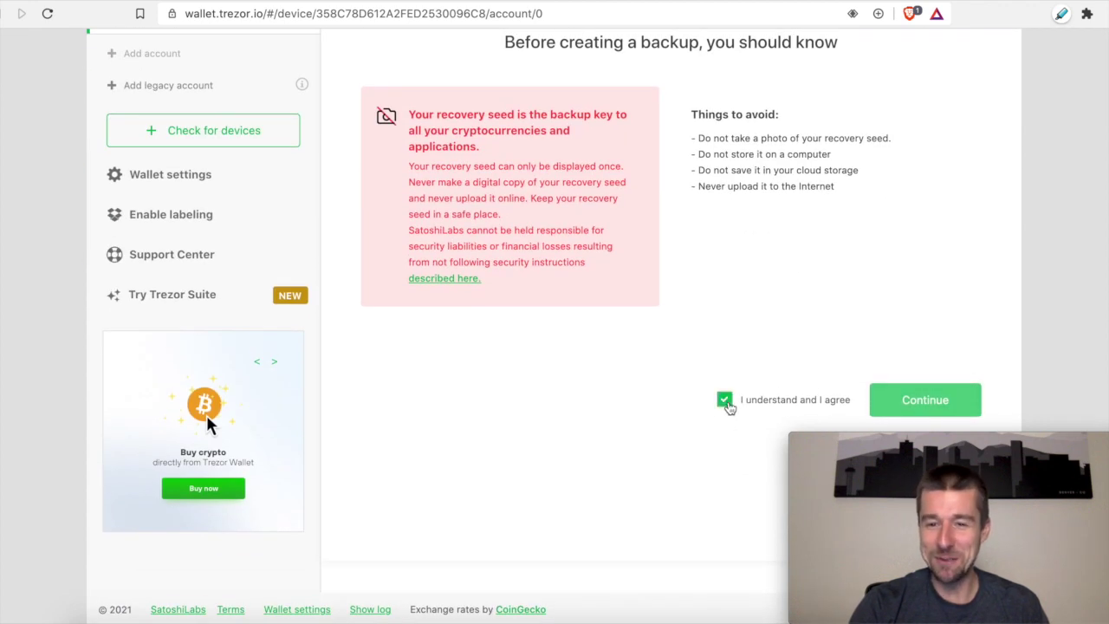
{"action": "left_click", "coordinate": [910, 399]}
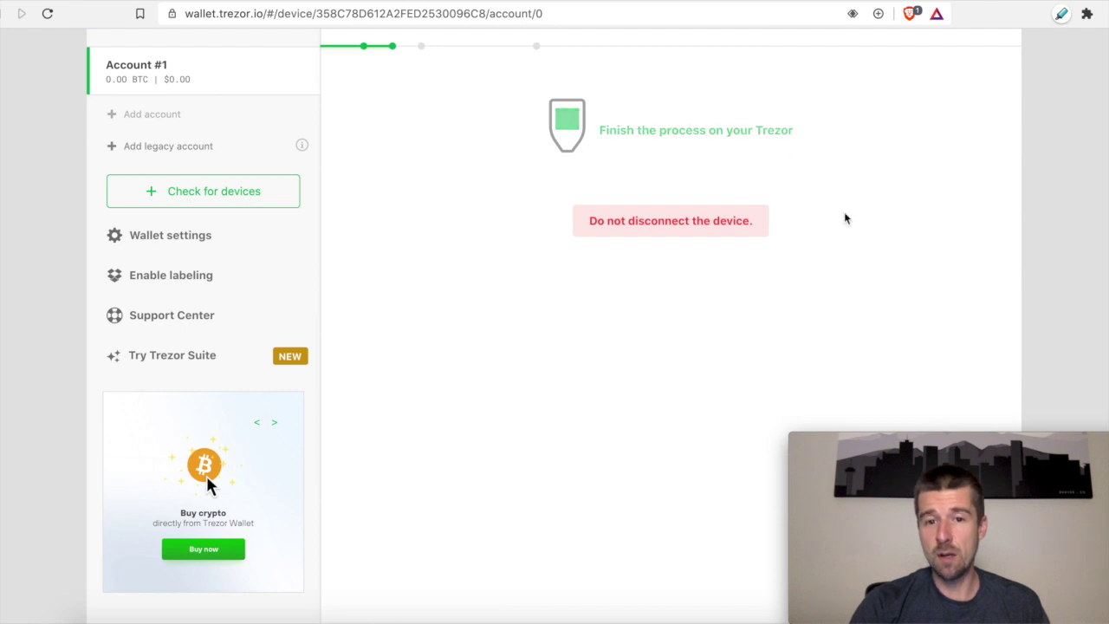
{"action": "scroll", "coordinate": [845, 218], "scroll_direction": "up", "scroll_amount": 2}
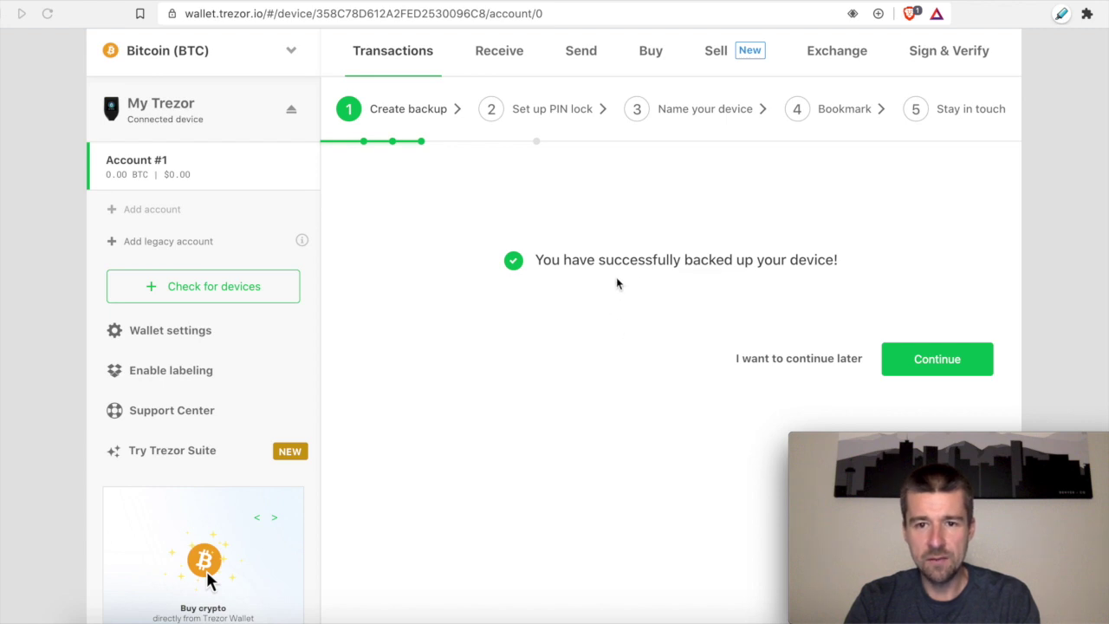
{"action": "left_click", "coordinate": [954, 362]}
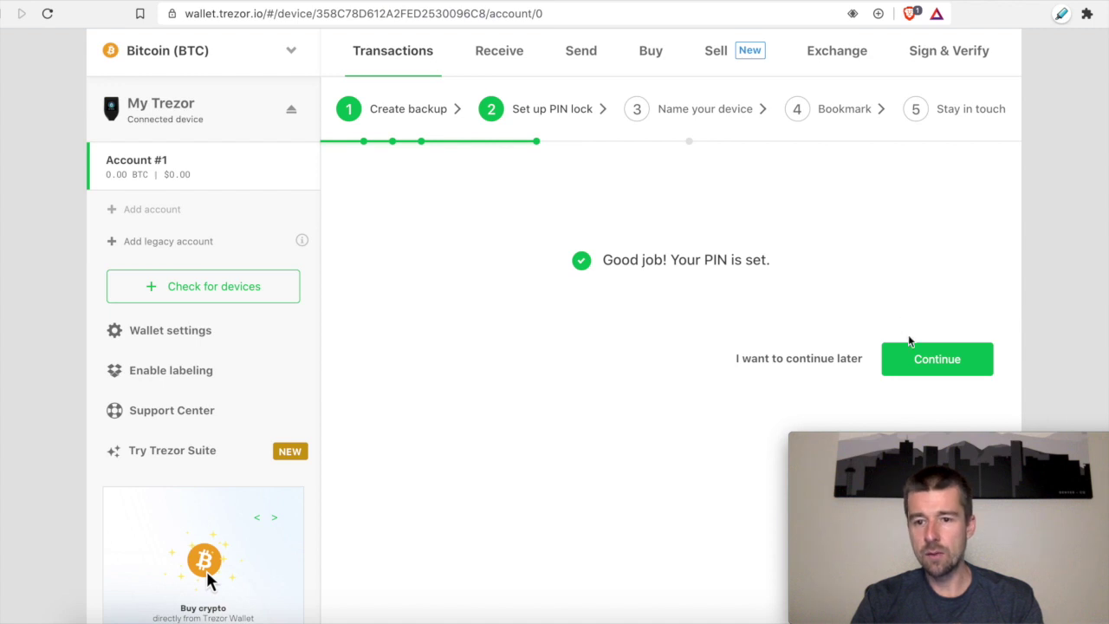
{"action": "left_click", "coordinate": [923, 360]}
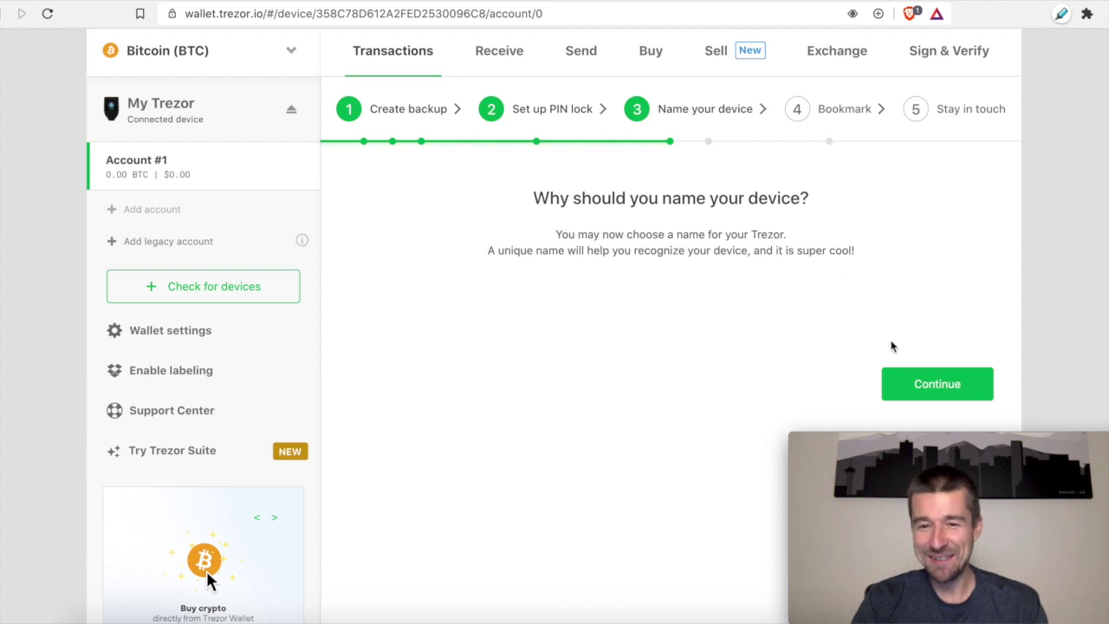
Name the device "Woodland Trezor" and confirm the name
{"action": "left_click", "coordinate": [938, 385]}
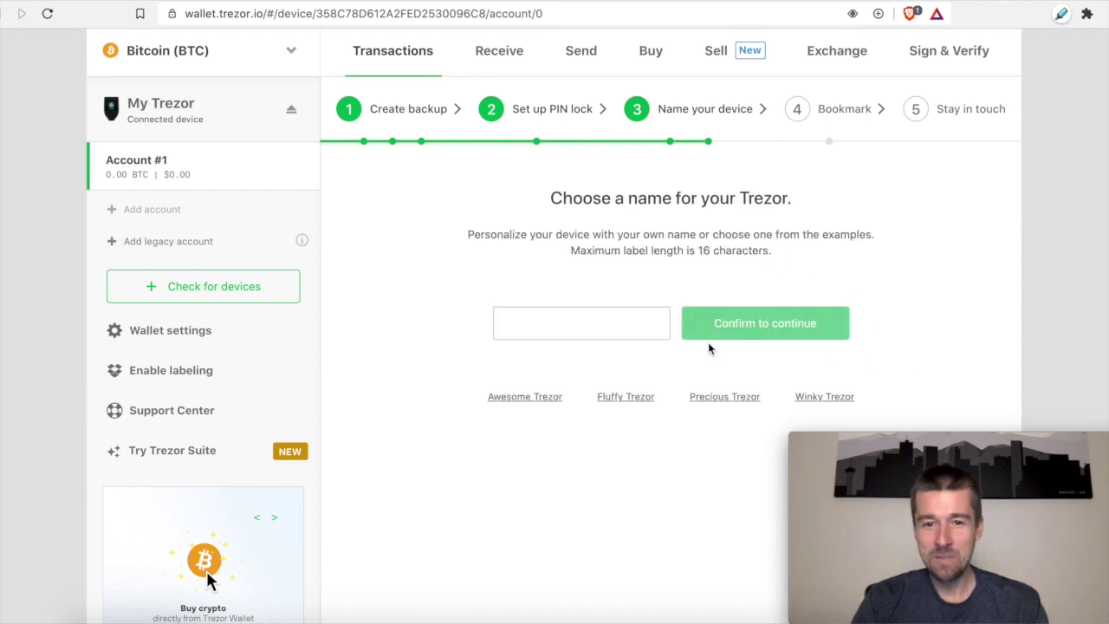
{"action": "left_click", "coordinate": [628, 324]}
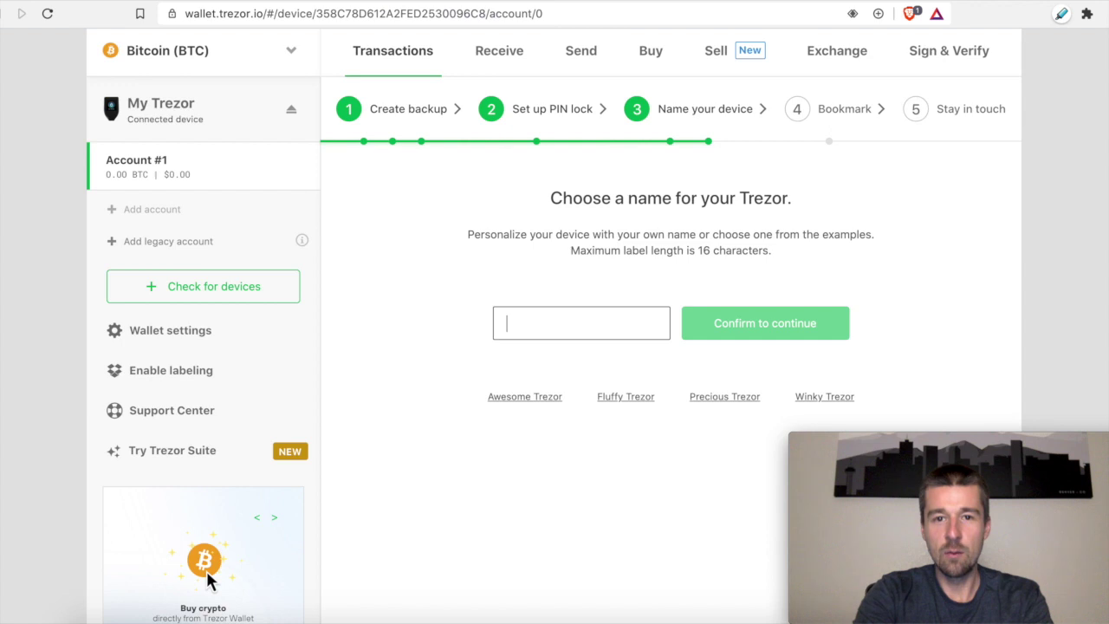
{"action": "type", "text": "Woodland Tre"}
{"action": "key", "text": "BackSpace"}
{"action": "key", "text": "BackSpace"}
{"action": "type", "text": "Trezor"}
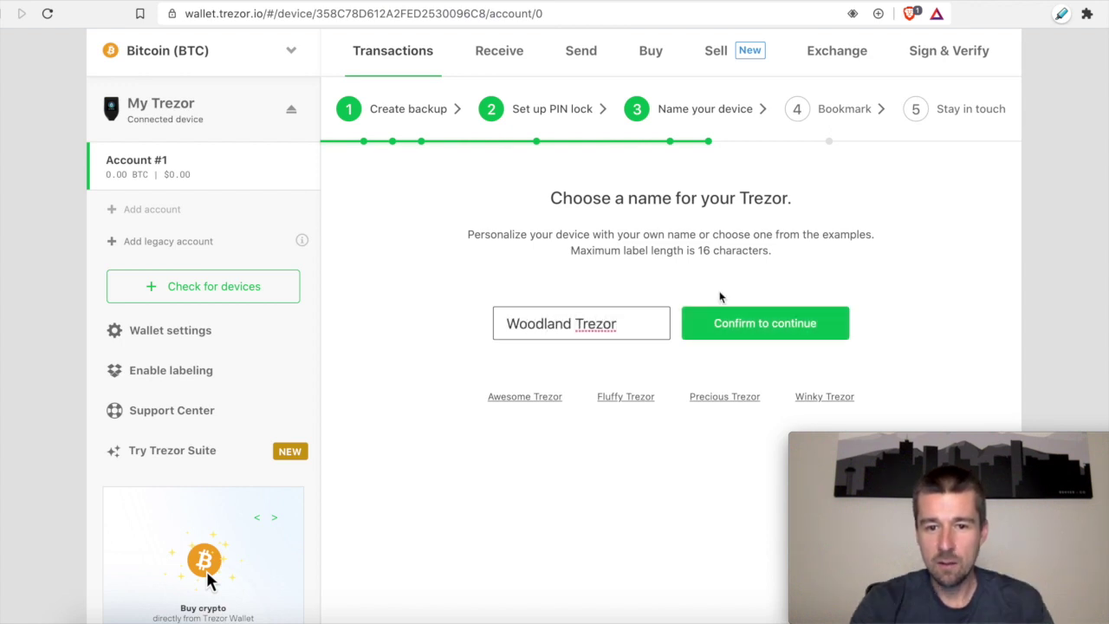
{"action": "left_click", "coordinate": [762, 321]}
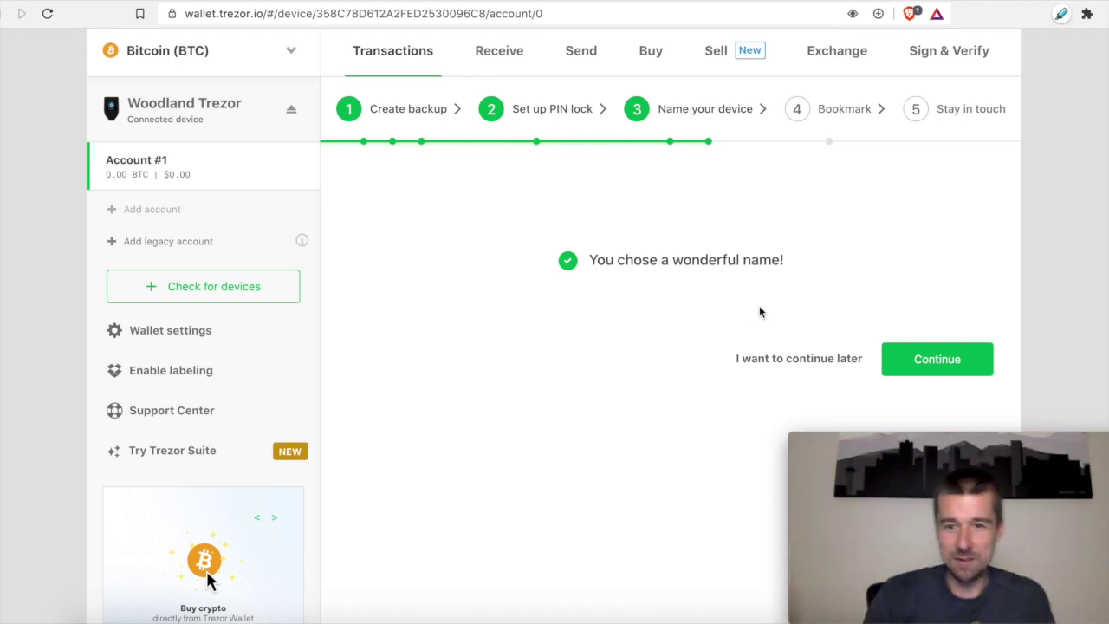
Bookmark the wallet.trezor.io page in the browser and complete the bookmark stage of the setup
{"action": "left_click", "coordinate": [924, 357]}
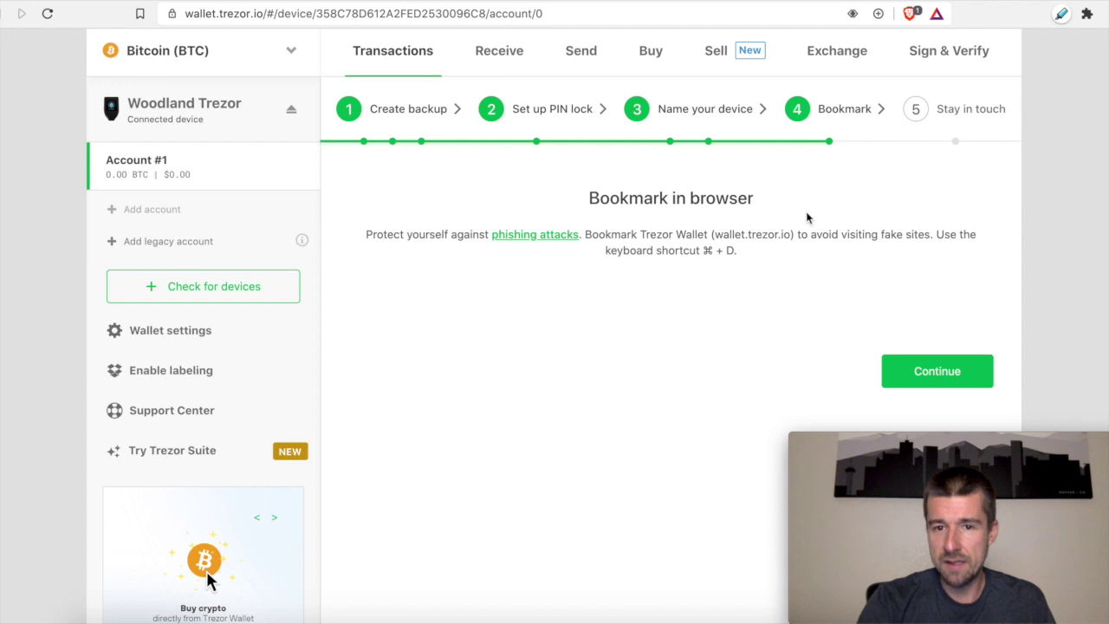
{"action": "left_click_drag", "start_coordinate": [714, 236], "coordinate": [791, 233]}
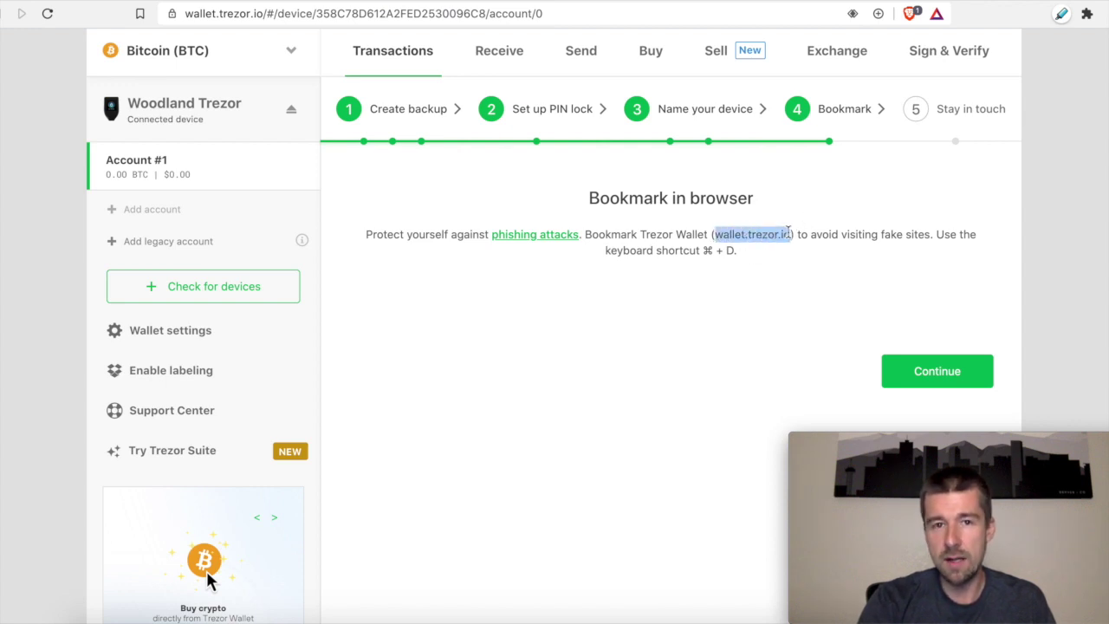
{"action": "left_click", "coordinate": [783, 282]}
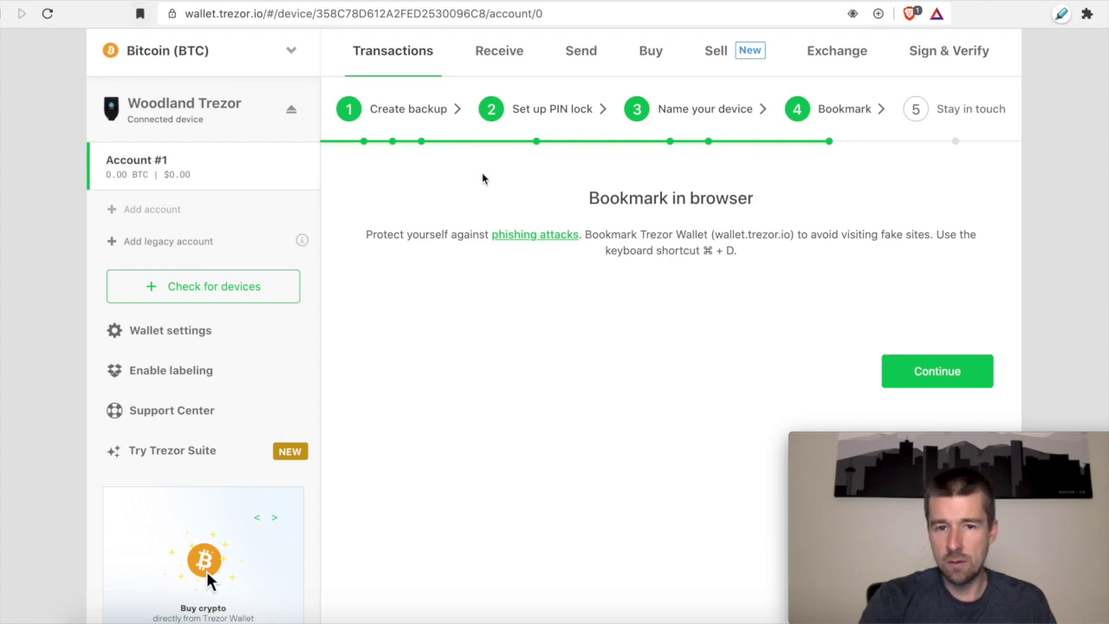
{"action": "left_click", "coordinate": [946, 373]}
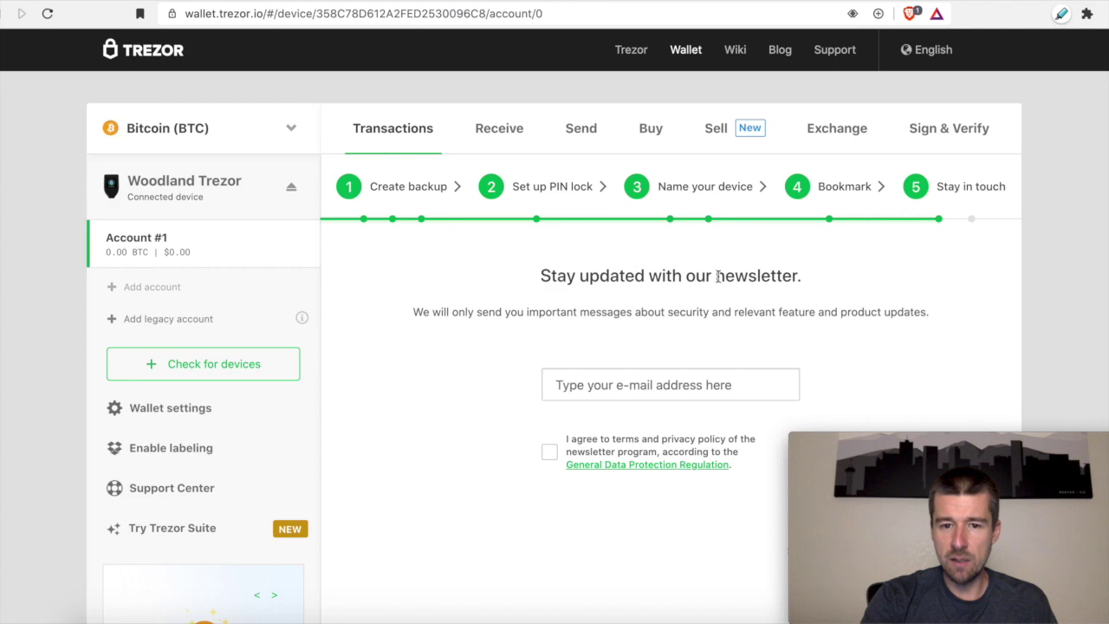
Skip the newsletter sign-up and the social media follow page, and finish the device setup
{"action": "scroll", "coordinate": [743, 307], "scroll_direction": "down", "scroll_amount": 5}
{"action": "left_click", "coordinate": [790, 320]}
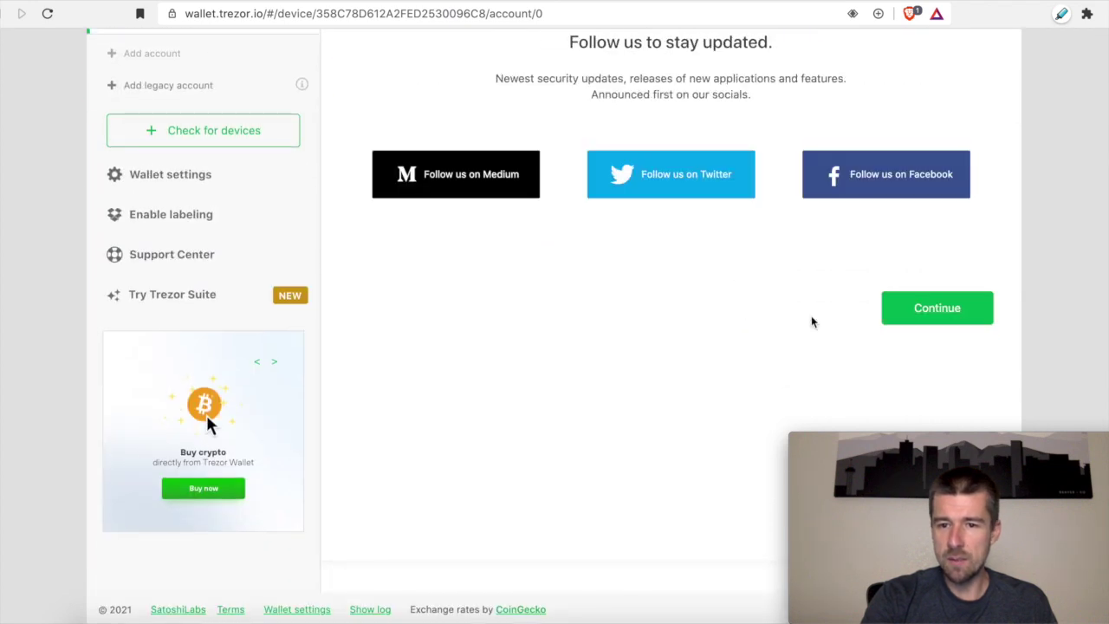
{"action": "scroll", "coordinate": [809, 286], "scroll_direction": "up", "scroll_amount": 3}
{"action": "scroll", "coordinate": [809, 287], "scroll_direction": "down", "scroll_amount": 2}
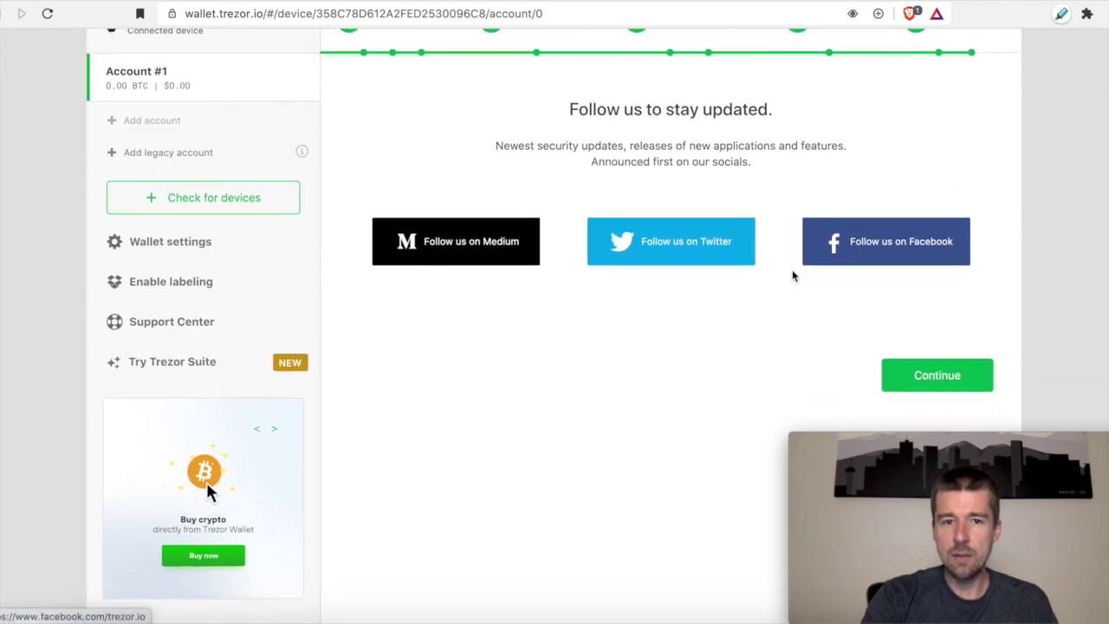
{"action": "scroll", "coordinate": [685, 367], "scroll_direction": "down", "scroll_amount": 1}
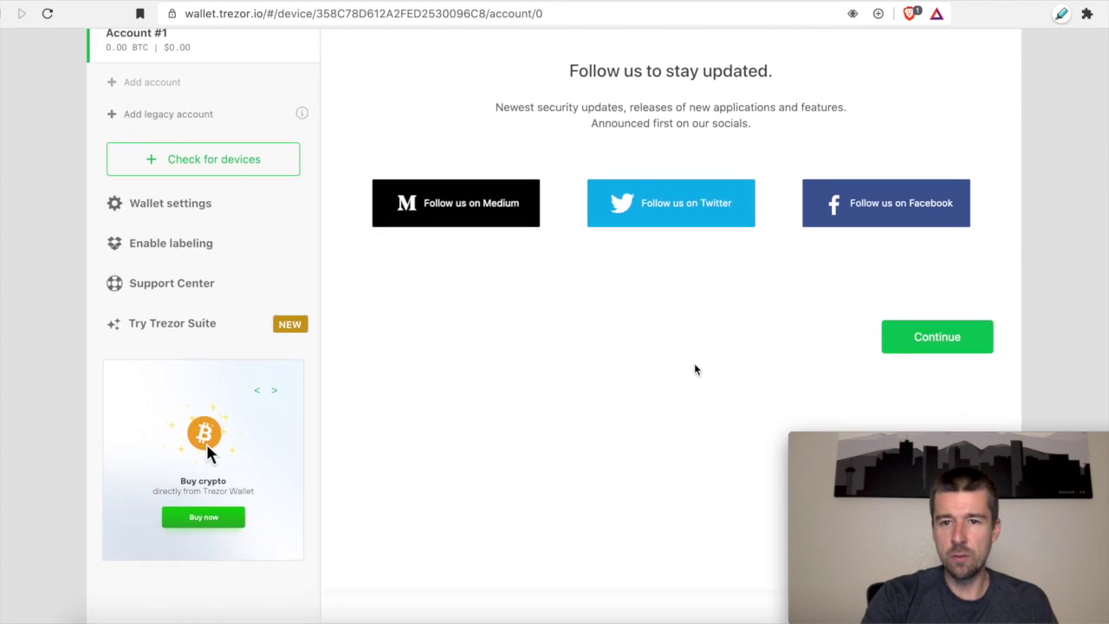
{"action": "left_click", "coordinate": [929, 332]}
{"action": "scroll", "coordinate": [875, 316], "scroll_direction": "up", "scroll_amount": 3}
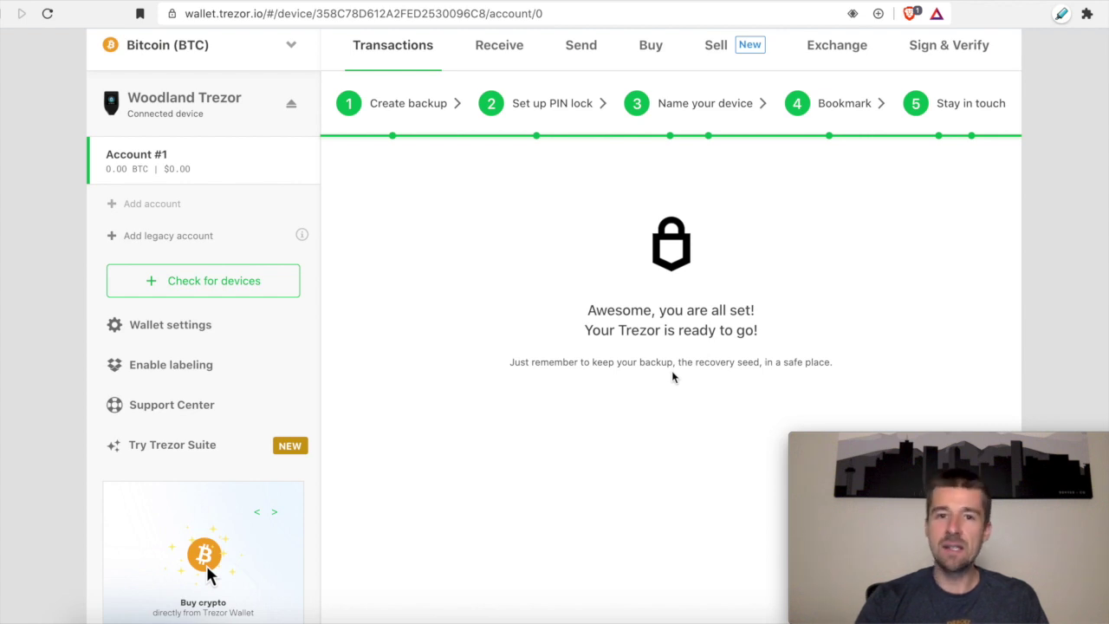
{"action": "scroll", "coordinate": [672, 376], "scroll_direction": "down", "scroll_amount": 3}
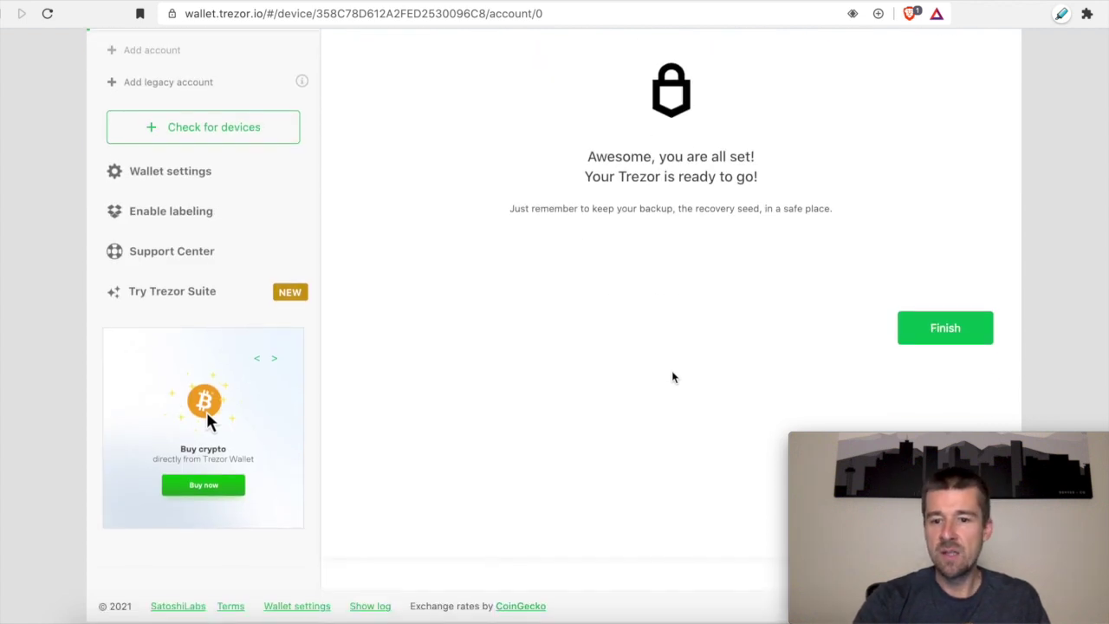
{"action": "left_click", "coordinate": [956, 336]}
{"action": "scroll", "coordinate": [867, 286], "scroll_direction": "up", "scroll_amount": 3}
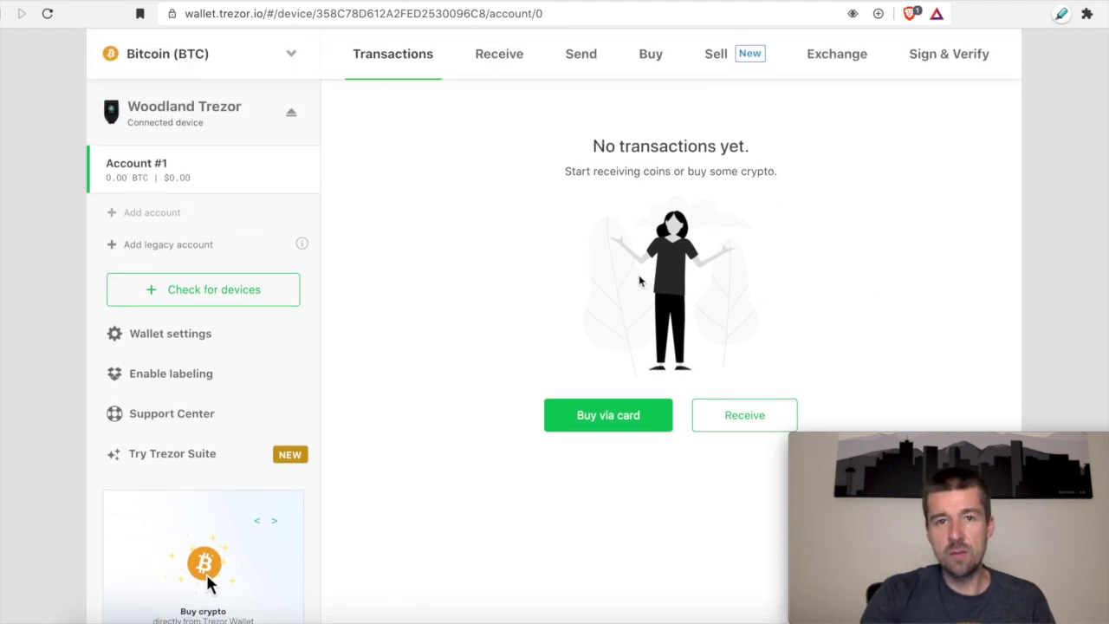
Choose Cardano (ADA) from the wallet's coin list and open its external wallet, AdaLite
{"action": "scroll", "coordinate": [640, 279], "scroll_direction": "down", "scroll_amount": 1}
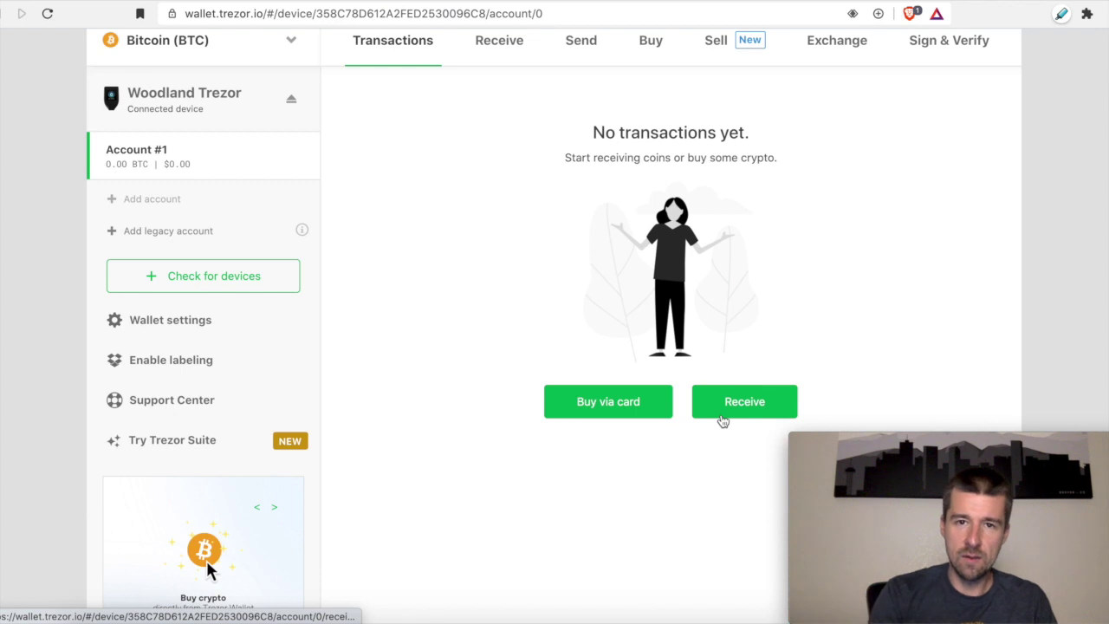
{"action": "scroll", "coordinate": [451, 216], "scroll_direction": "up", "scroll_amount": 1}
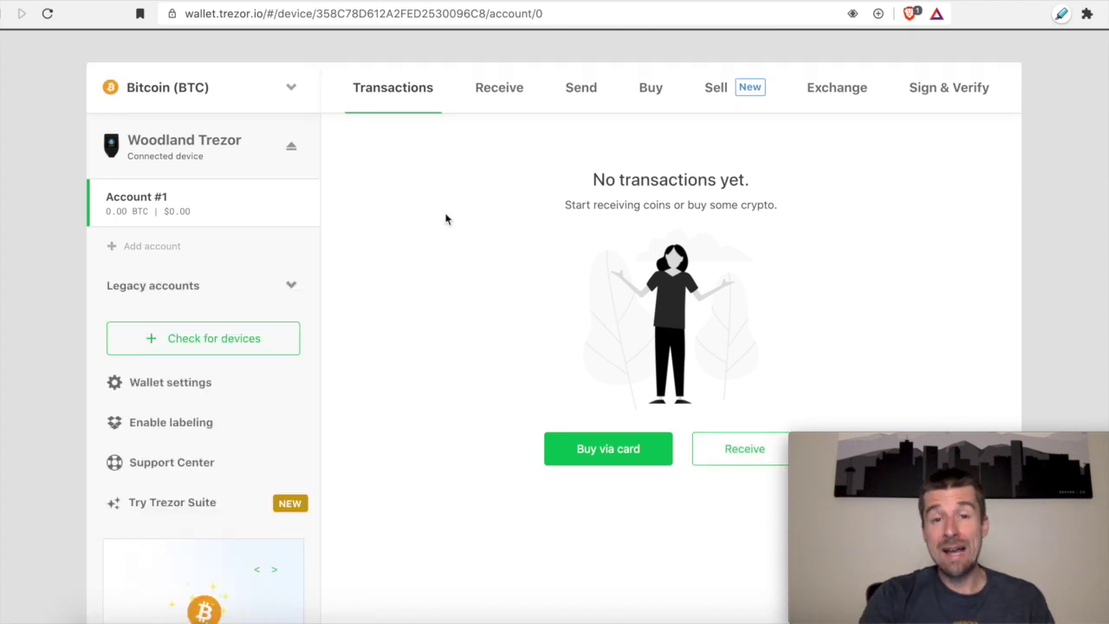
{"action": "left_click", "coordinate": [299, 90]}
{"action": "scroll", "coordinate": [244, 318], "scroll_direction": "down", "scroll_amount": 3}
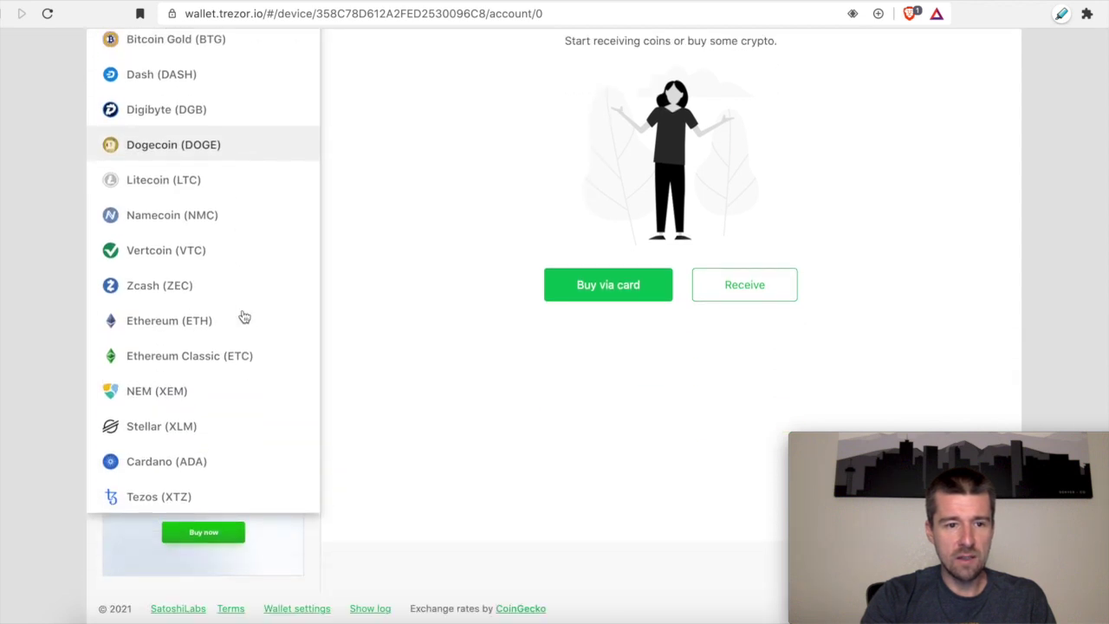
{"action": "scroll", "coordinate": [244, 317], "scroll_direction": "up", "scroll_amount": 2}
{"action": "scroll", "coordinate": [244, 317], "scroll_direction": "down", "scroll_amount": 1}
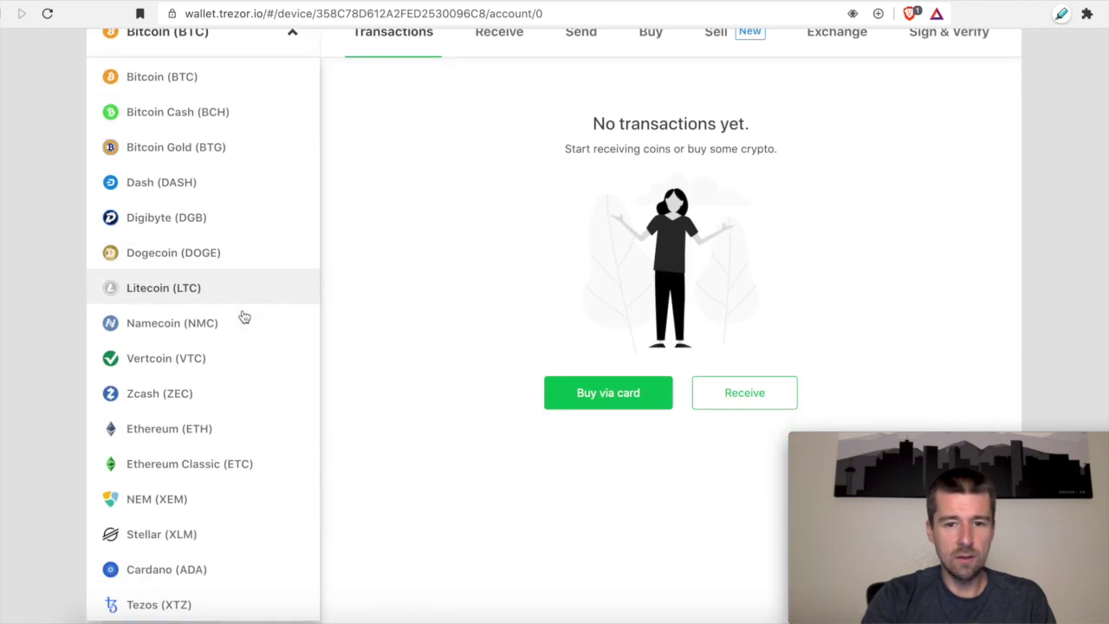
{"action": "scroll", "coordinate": [245, 317], "scroll_direction": "up", "scroll_amount": 1}
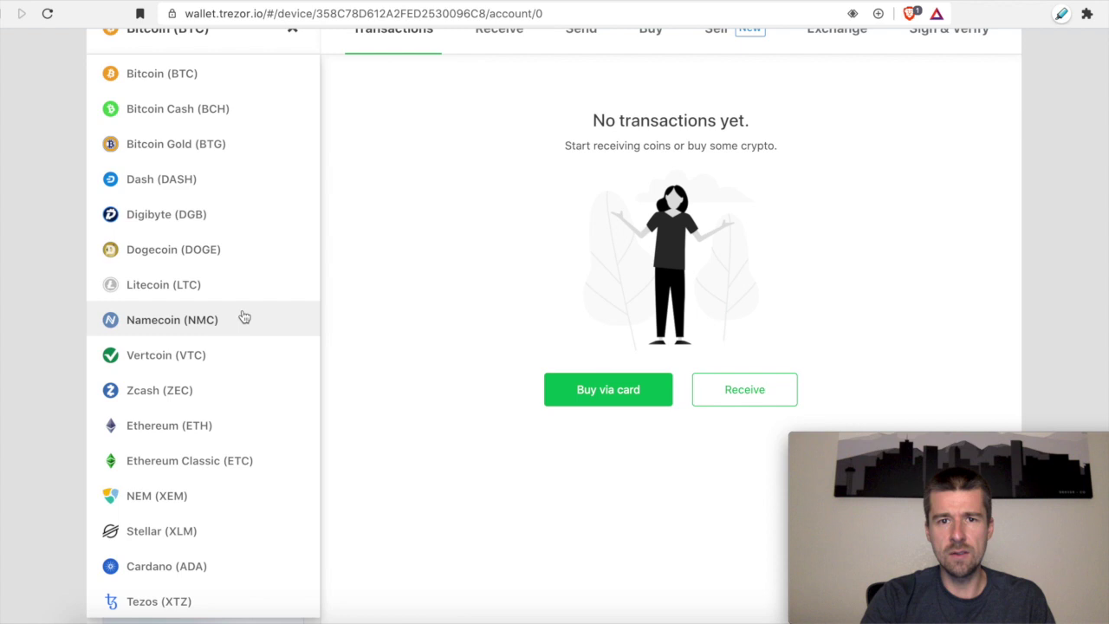
{"action": "scroll", "coordinate": [244, 317], "scroll_direction": "down", "scroll_amount": 1}
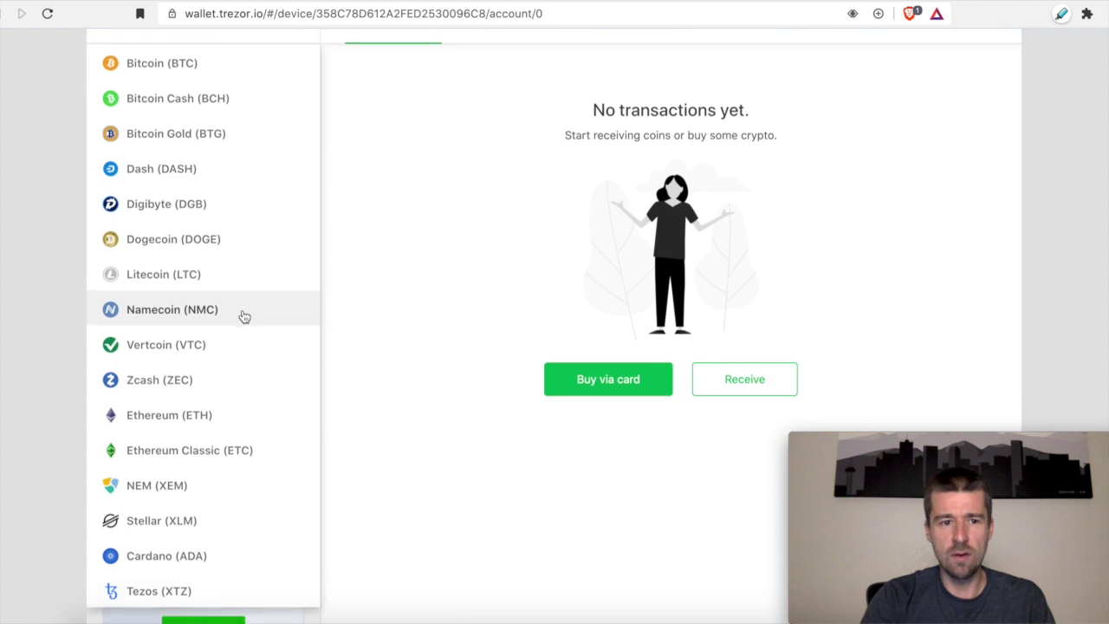
{"action": "left_click", "coordinate": [171, 551]}
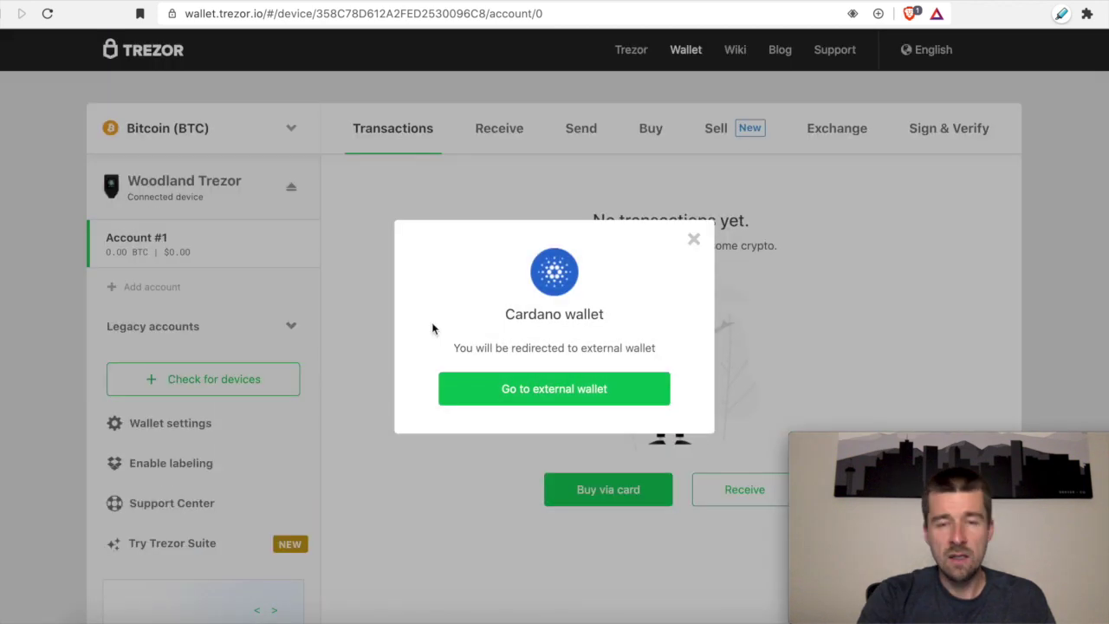
{"action": "left_click", "coordinate": [558, 390]}
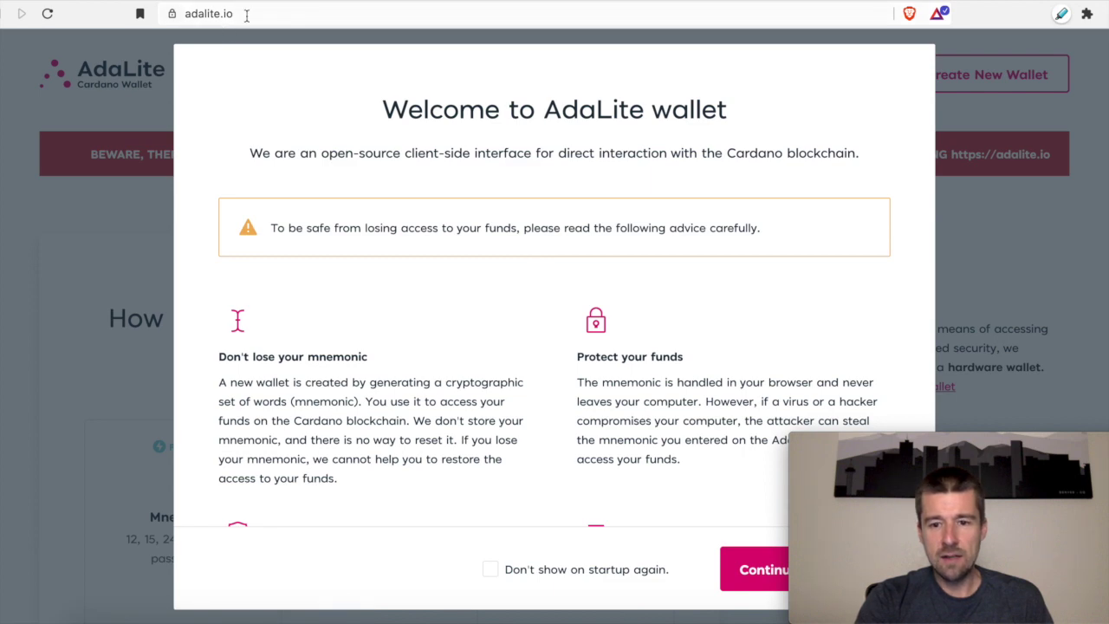
Dismiss the AdaLite welcome advice and choose Hardware Wallet as the way to access the Cardano wallet
{"action": "left_click", "coordinate": [747, 568]}
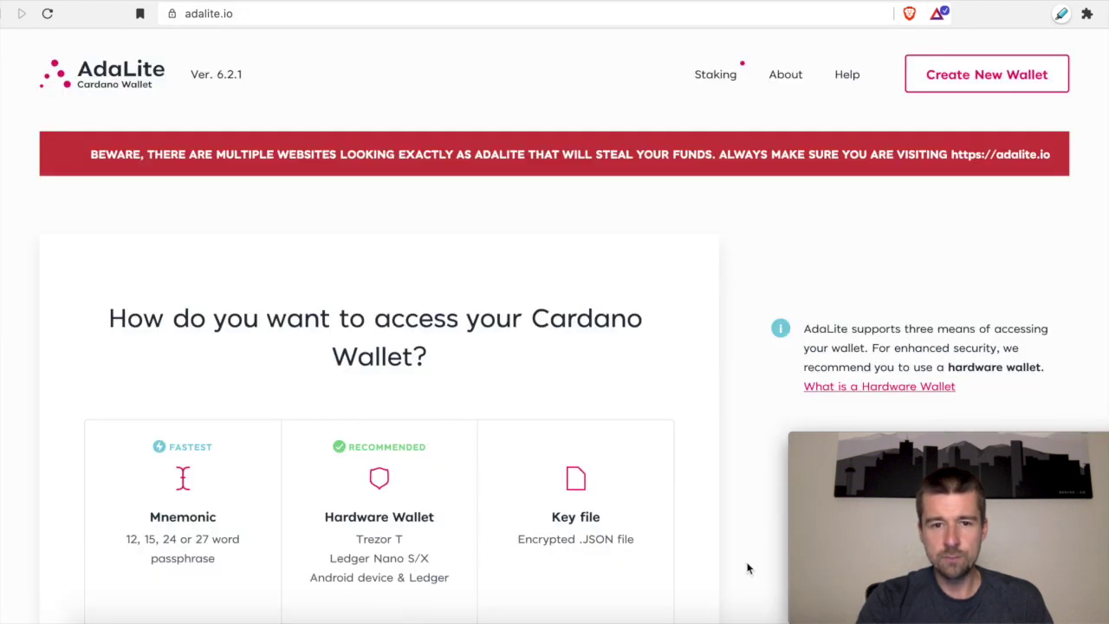
{"action": "scroll", "coordinate": [713, 535], "scroll_direction": "down", "scroll_amount": 2}
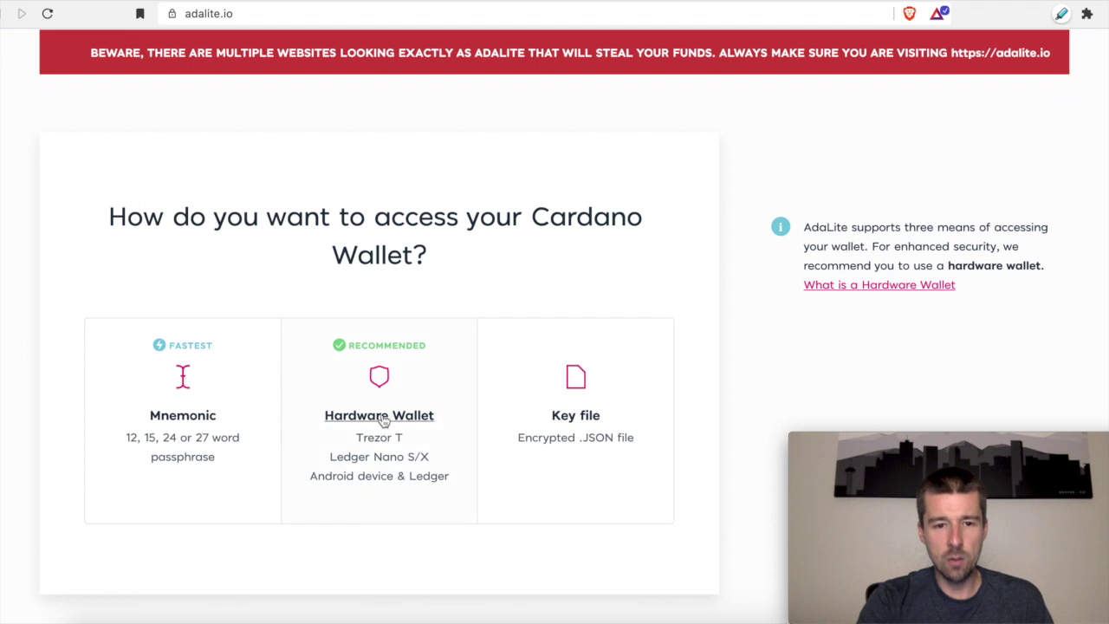
{"action": "left_click", "coordinate": [384, 421]}
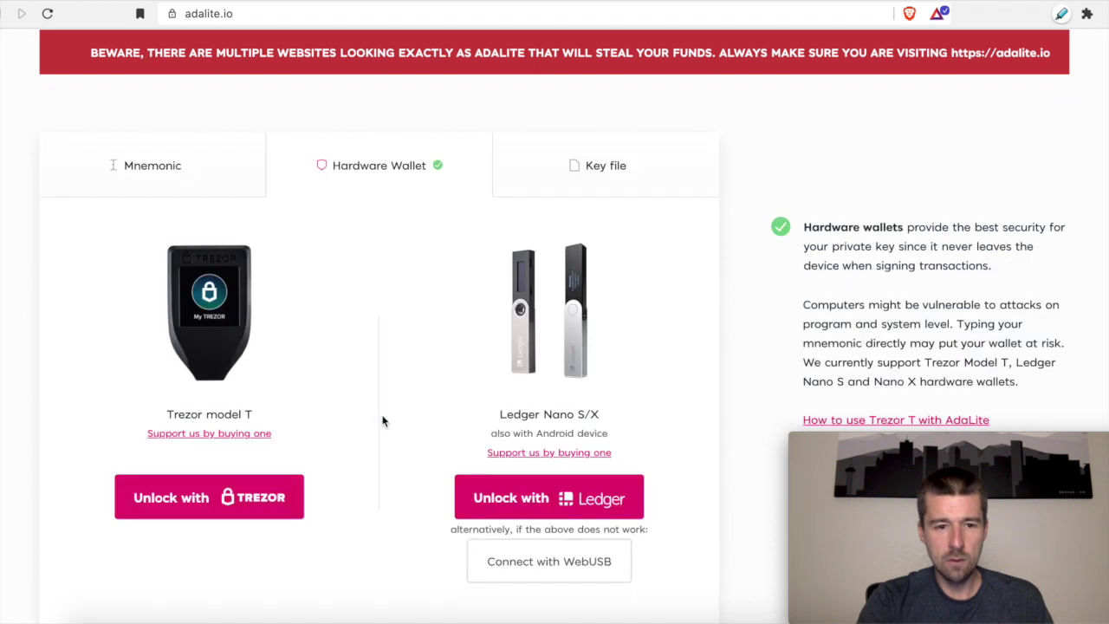
Start the Trezor unlock in AdaLite, and download and install the requested Trezor Bridge 2.0.27 for macOS
{"action": "left_click", "coordinate": [209, 500]}
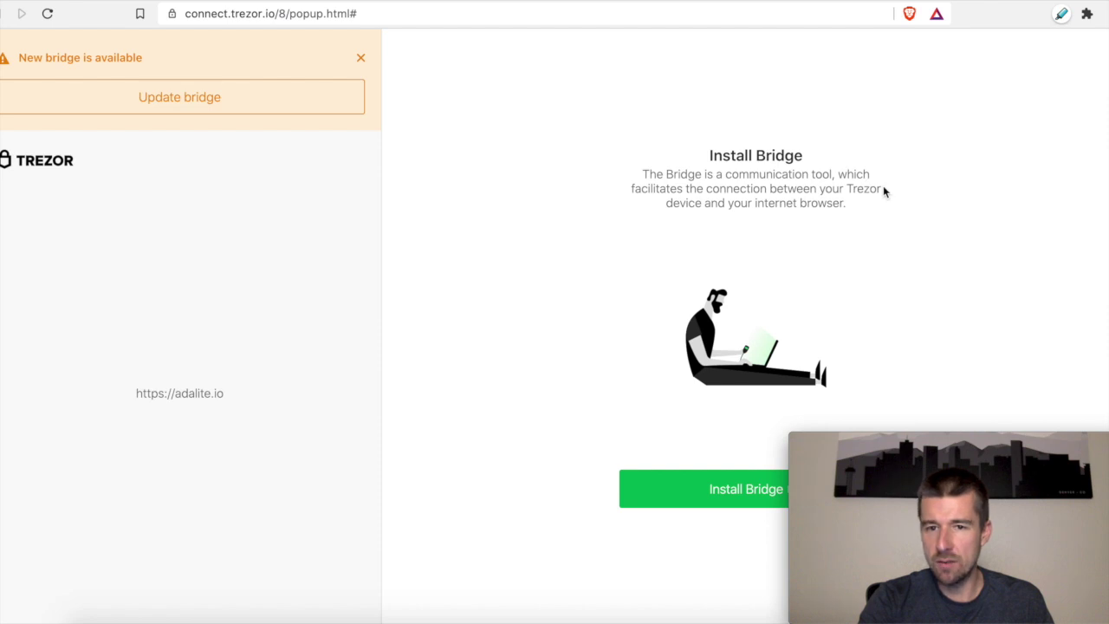
{"action": "left_click", "coordinate": [713, 491]}
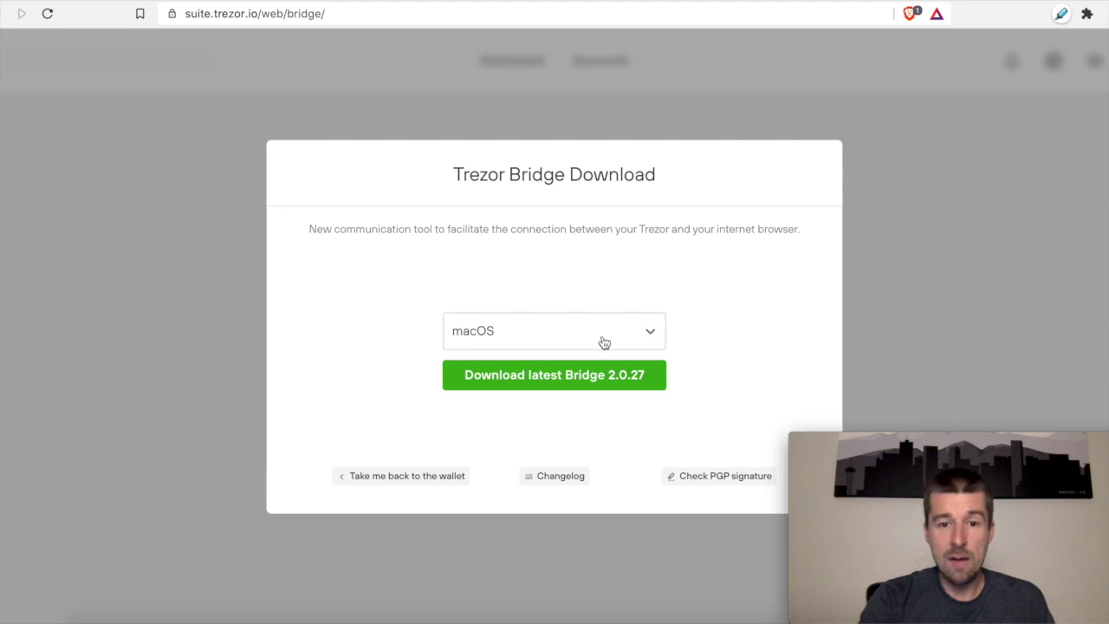
{"action": "left_click", "coordinate": [593, 382]}
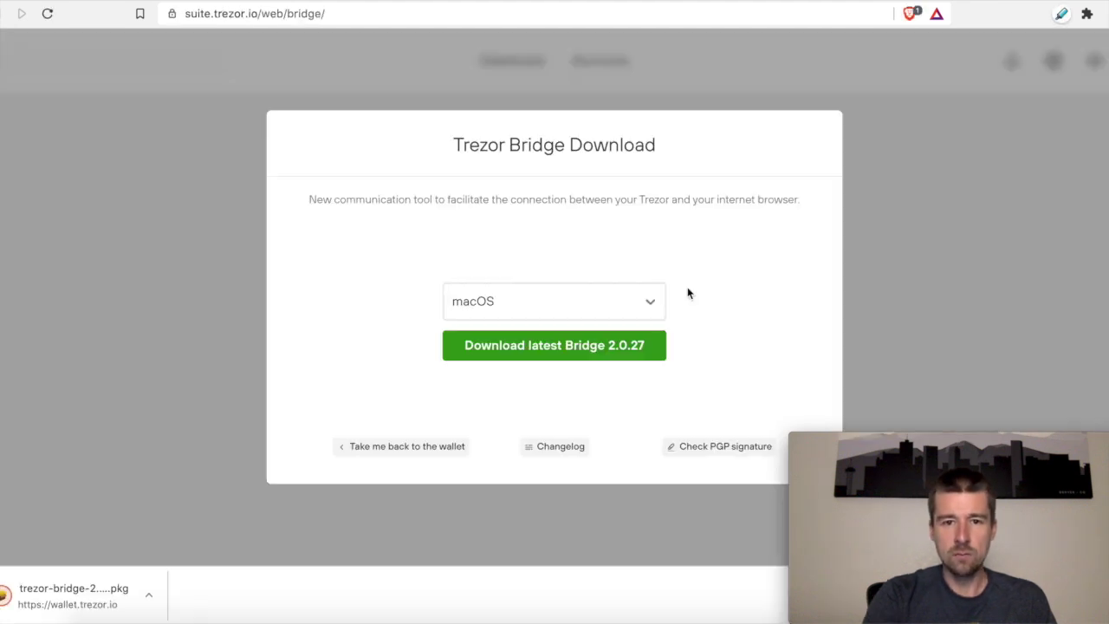
{"action": "left_click", "coordinate": [86, 598]}
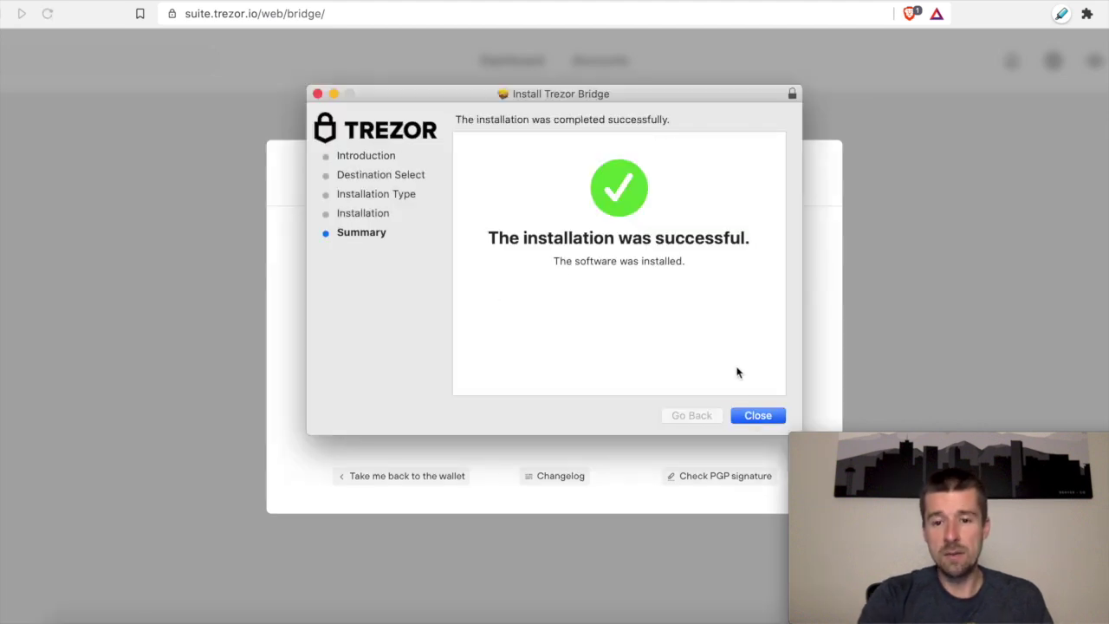
{"action": "left_click", "coordinate": [767, 416]}
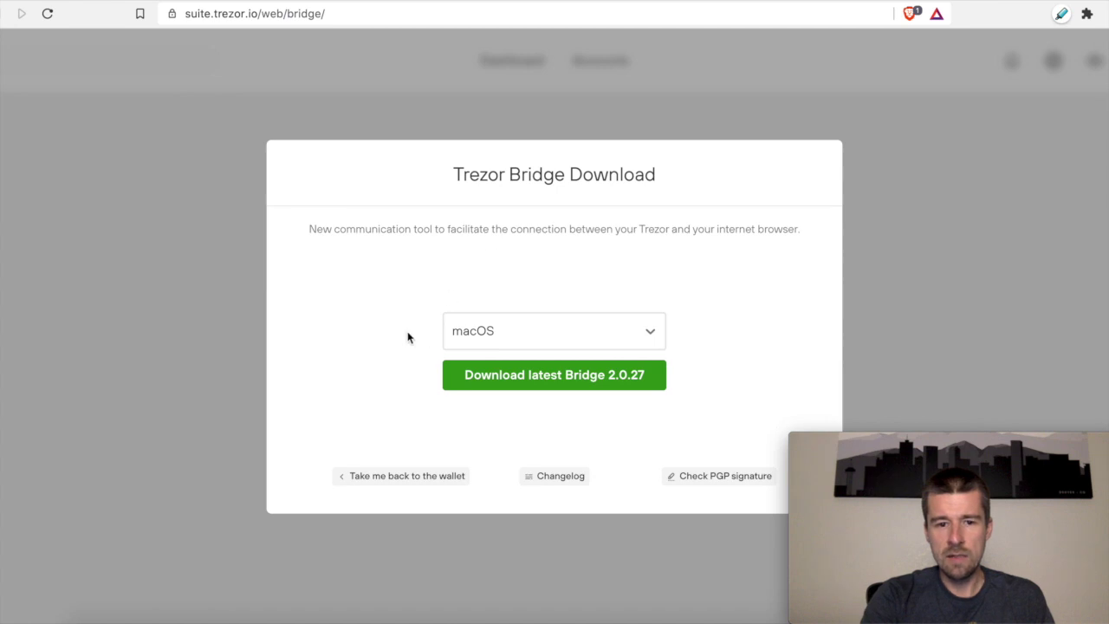
Go back to the Trezor Suite wallet, find the TREZOR device and allow connect.trezor.io to connect to it
{"action": "left_click", "coordinate": [403, 477]}
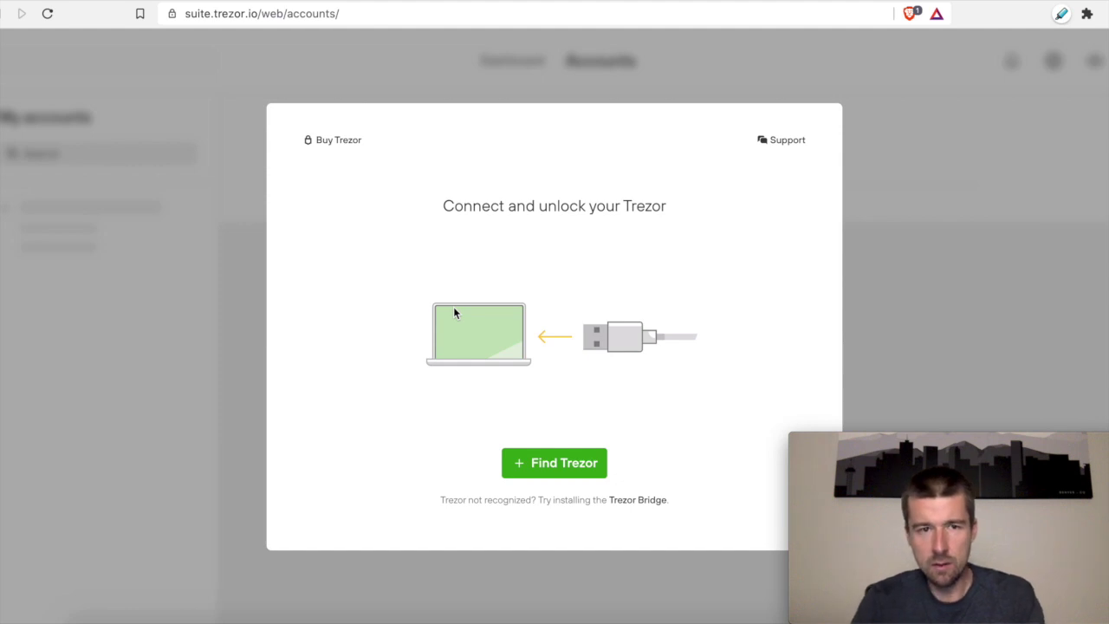
{"action": "left_click", "coordinate": [562, 466]}
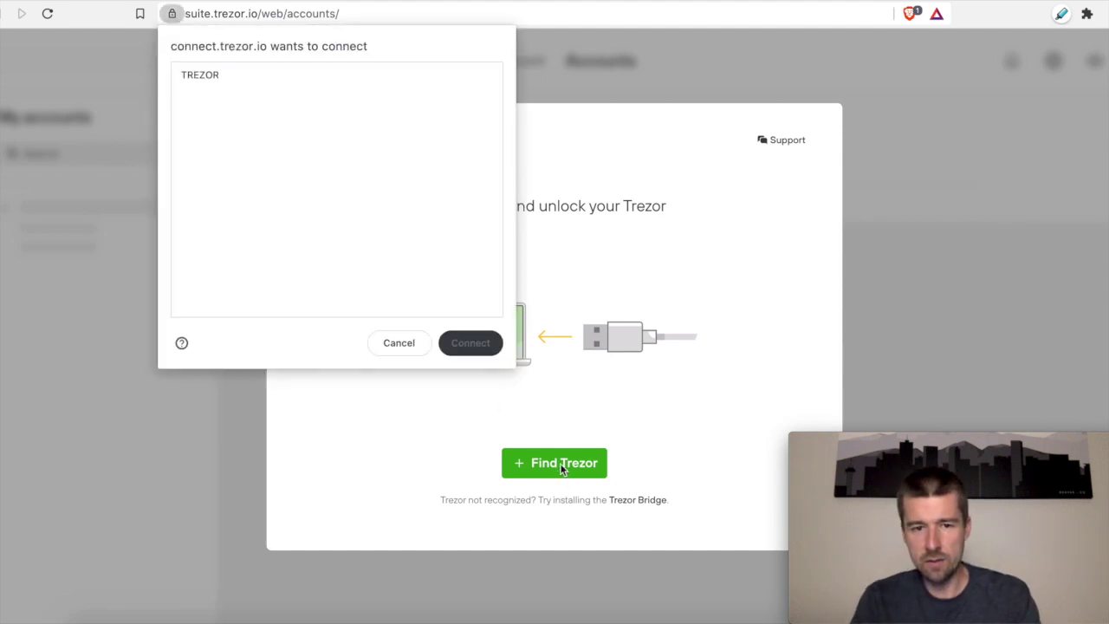
{"action": "left_click", "coordinate": [217, 80]}
{"action": "left_click", "coordinate": [455, 340]}
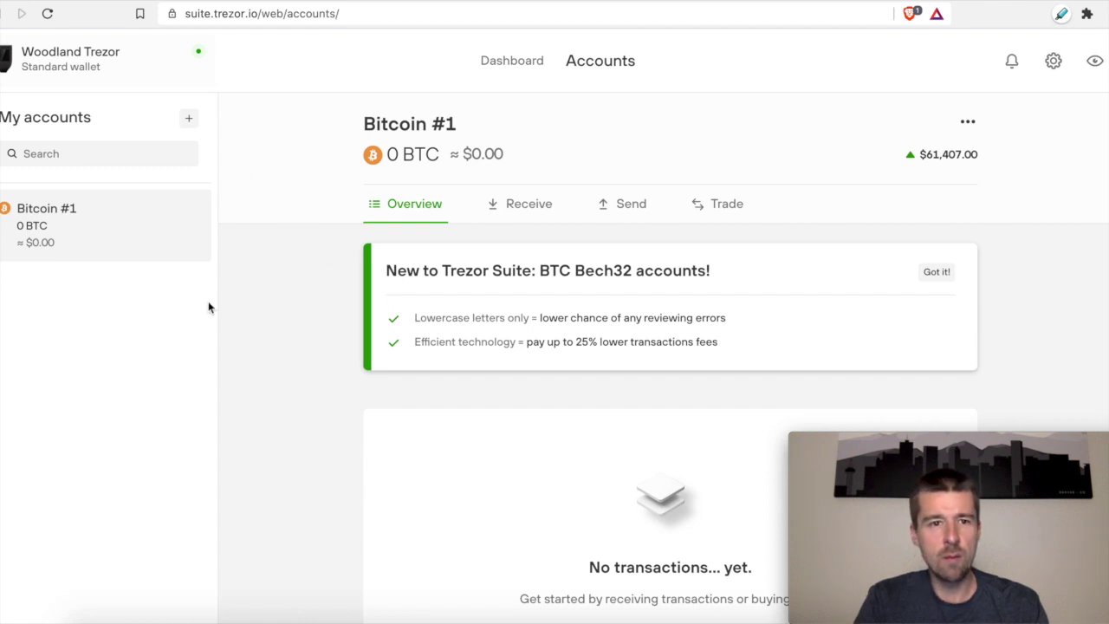
Return to AdaLite, dismiss the wallet loading error and restart the unlock with Trezor
{"action": "left_click", "coordinate": [157, 2]}
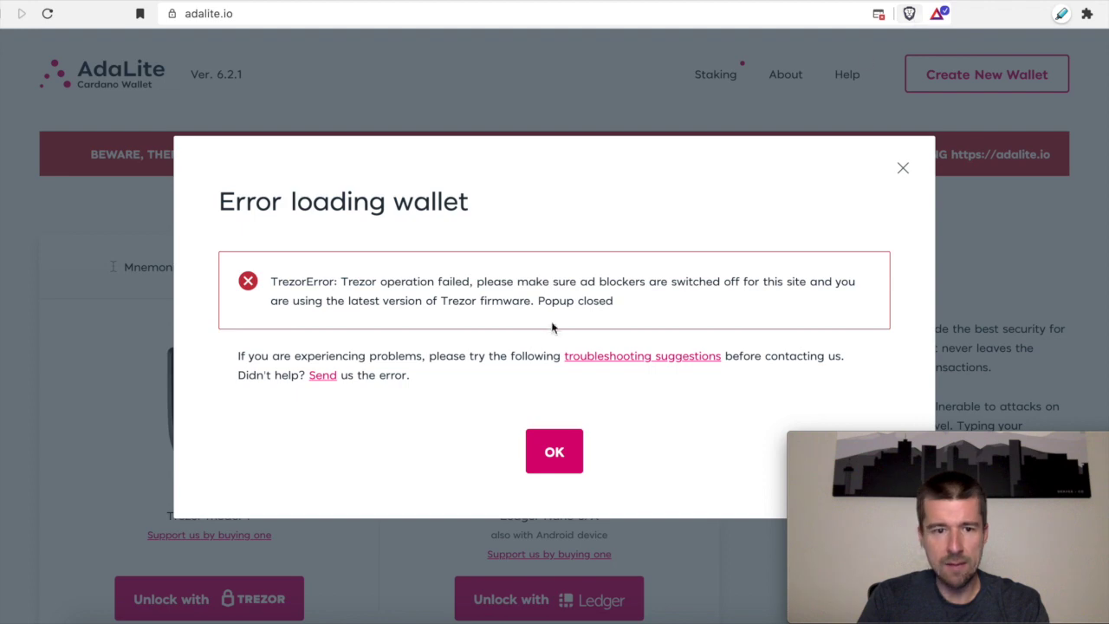
{"action": "left_click", "coordinate": [545, 449]}
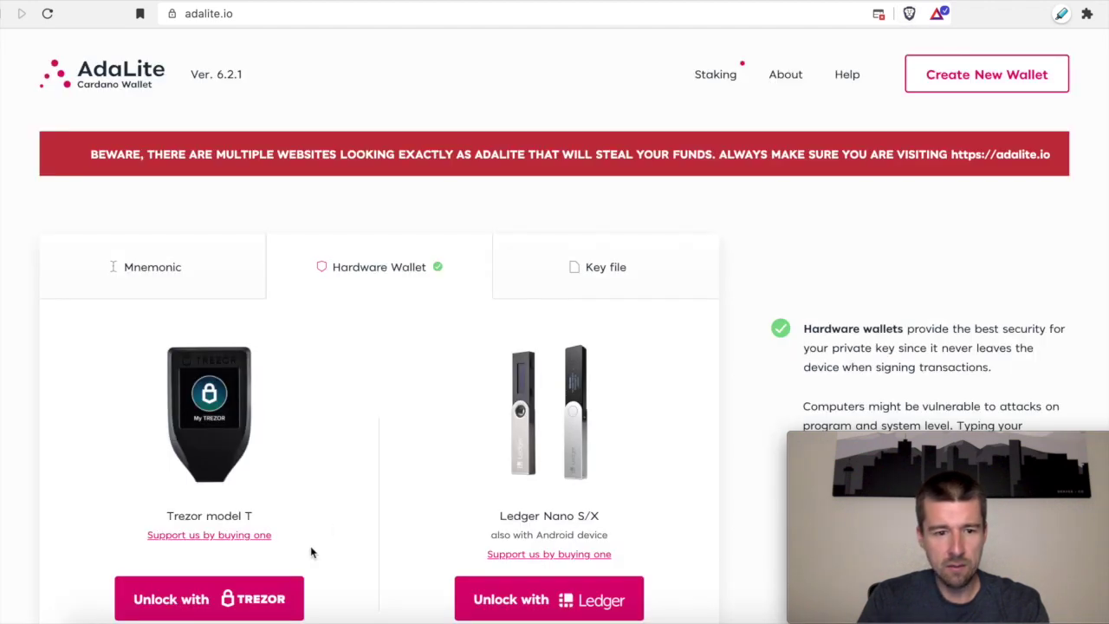
{"action": "left_click", "coordinate": [236, 598]}
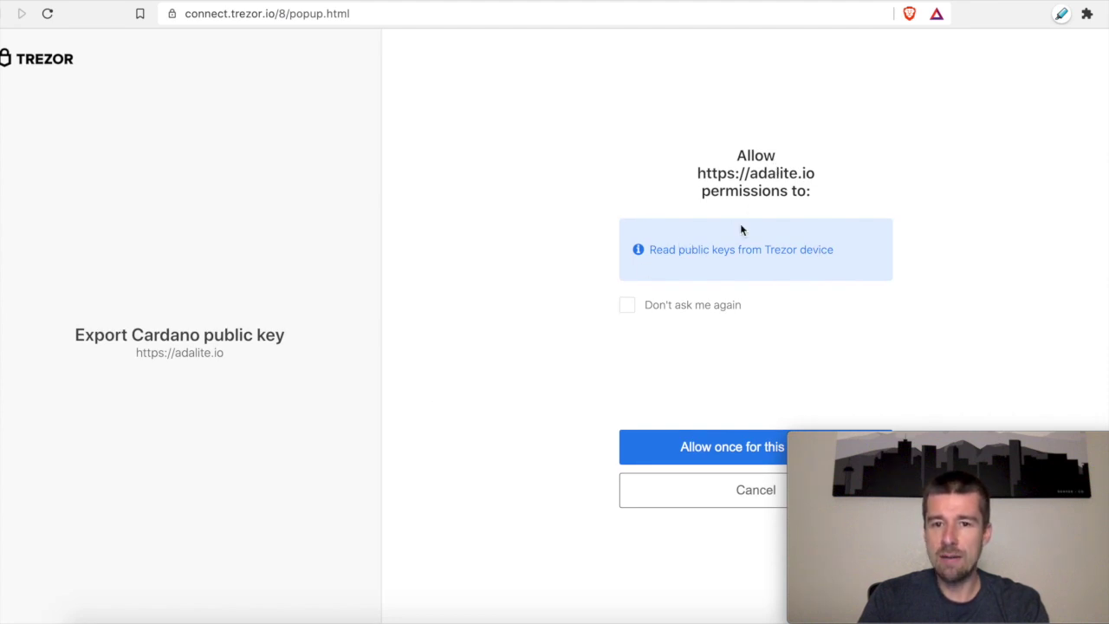
Permanently allow adalite.io to read public keys from the Trezor device and export the Cardano public keys
{"action": "left_click", "coordinate": [629, 303]}
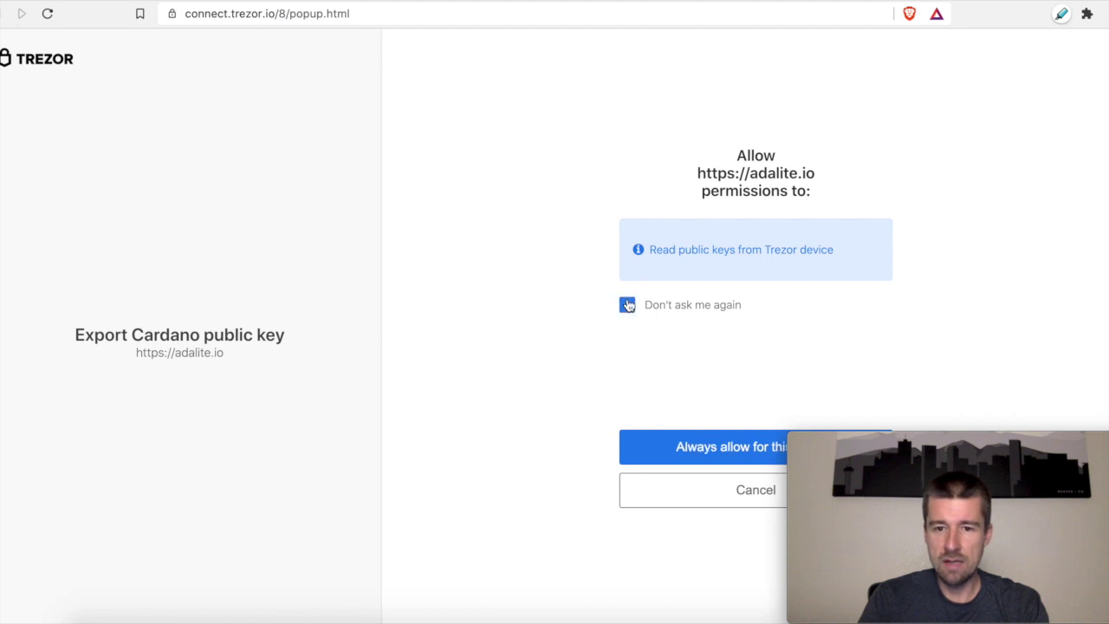
{"action": "left_click", "coordinate": [706, 455]}
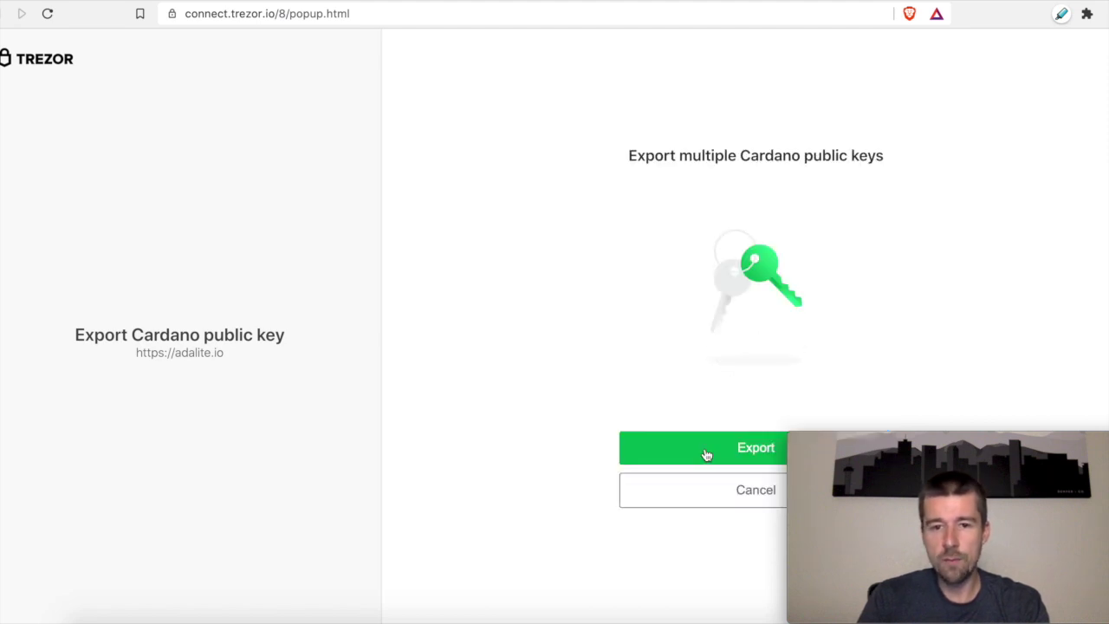
{"action": "left_click", "coordinate": [660, 450]}
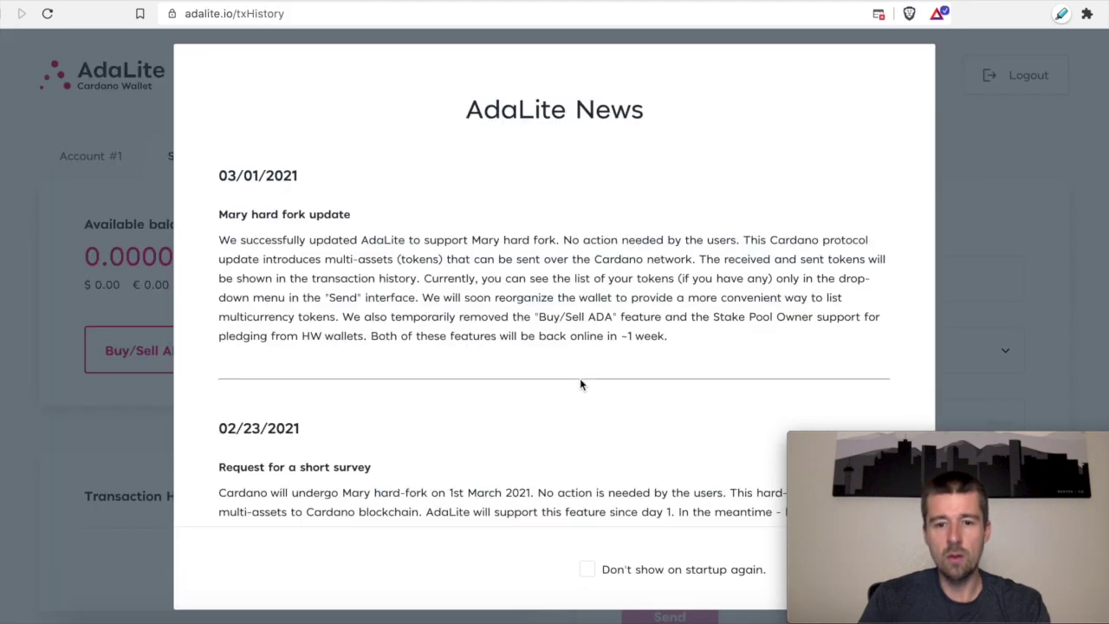